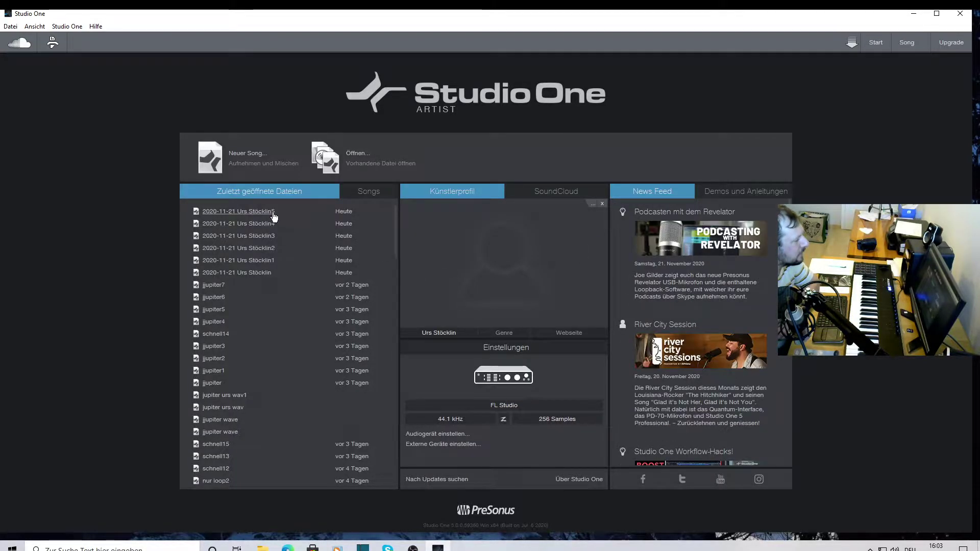
Open the most recently used song and start playback from bar 18
left_click(238, 211)
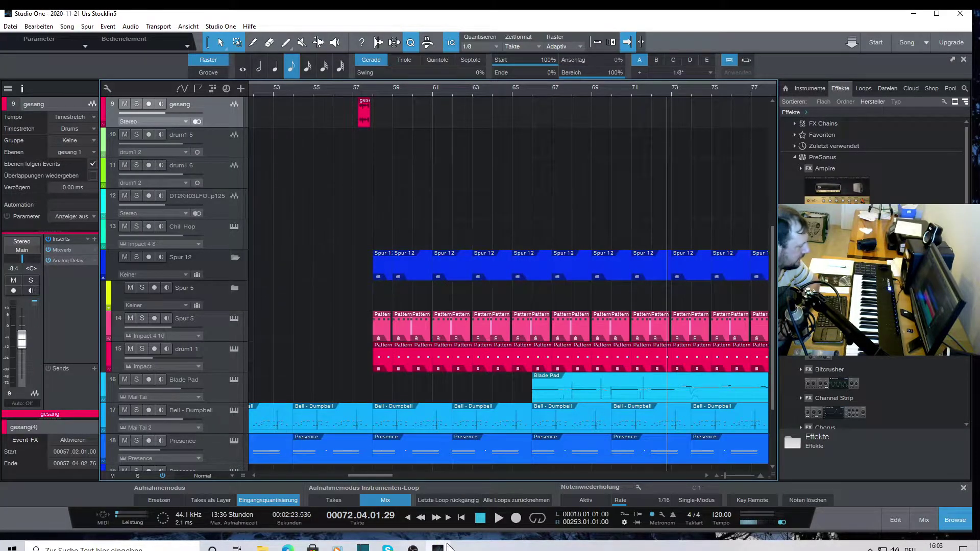
left_click(464, 518)
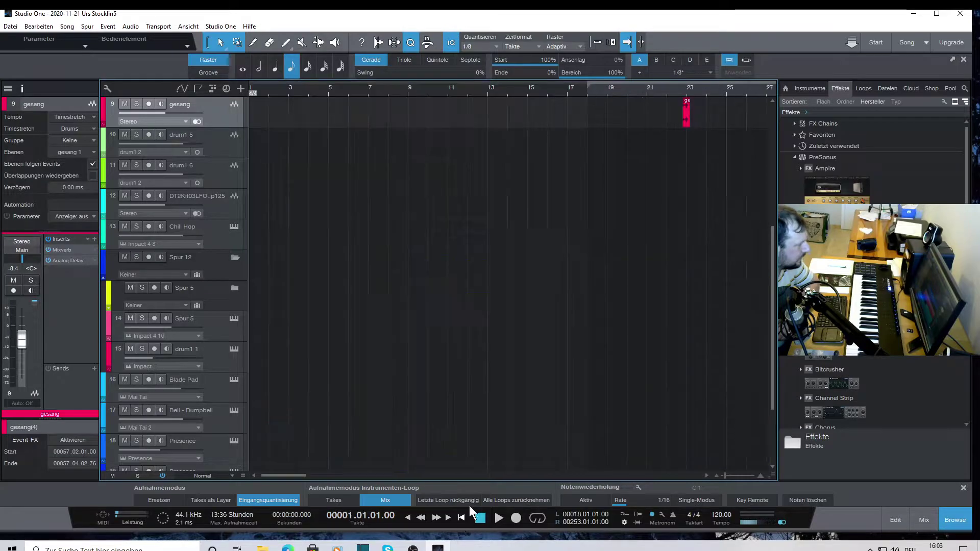
left_click(590, 94)
left_click_drag(297, 476, 322, 476)
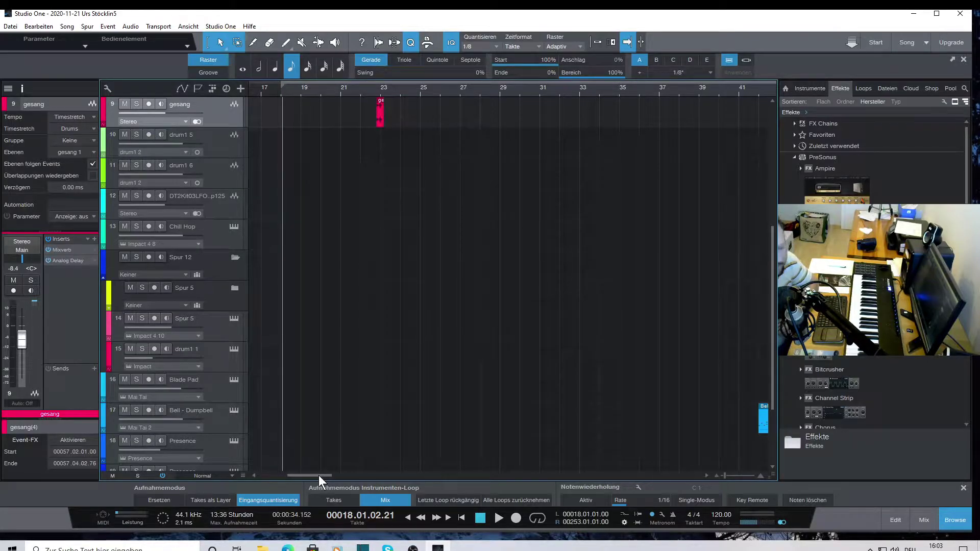
key("space")
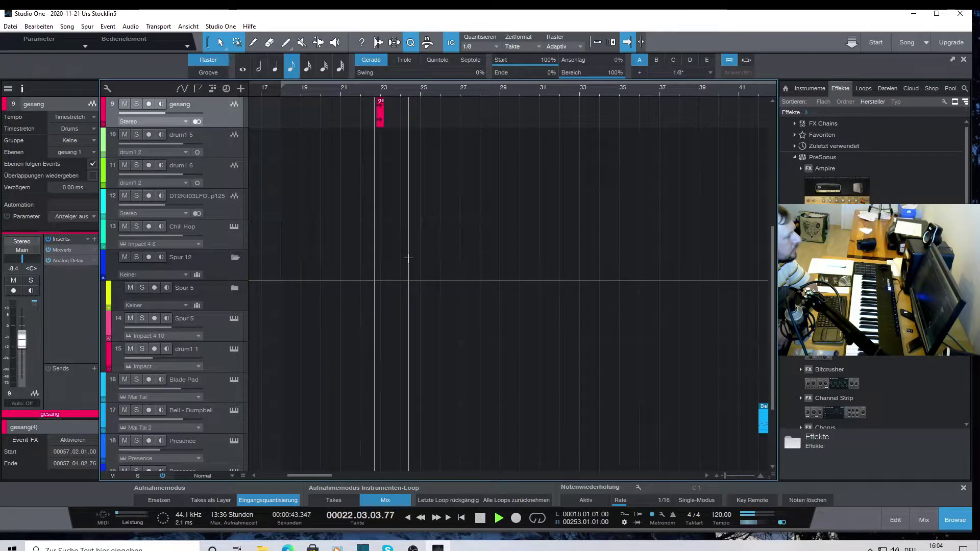
Examine the arrangement's audio and instrument tracks from the top track to the bass track during playback
scroll(411, 248, "up", 5)
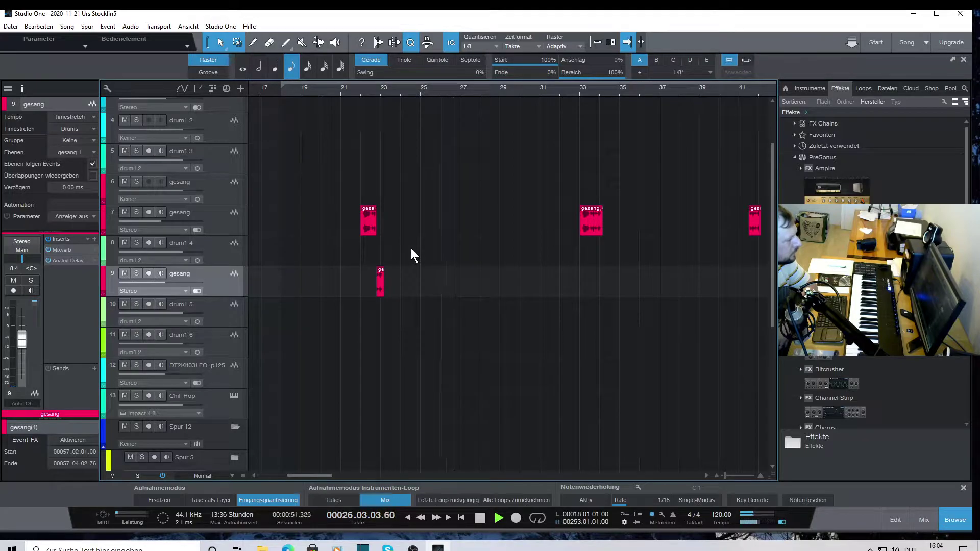
scroll(411, 252, "up", 3)
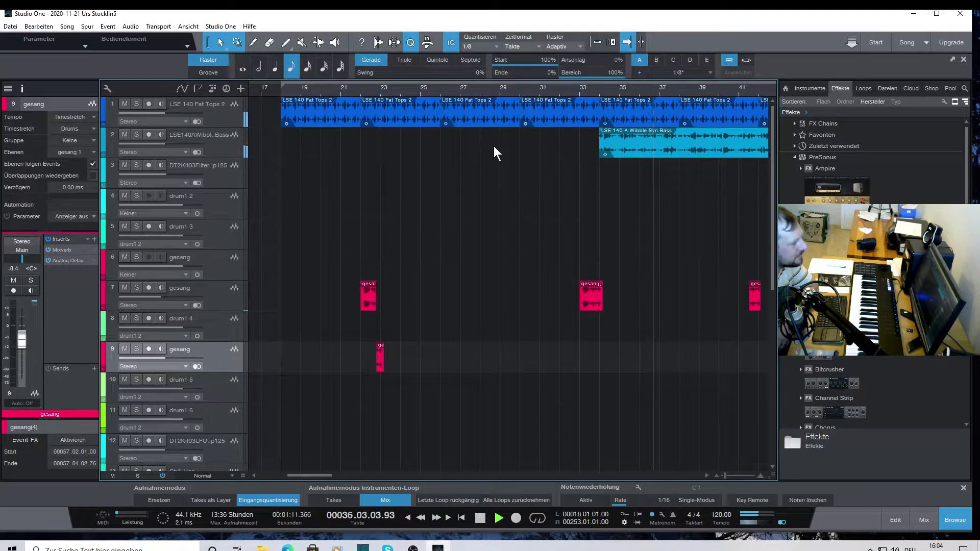
scroll(517, 87, "down", 3)
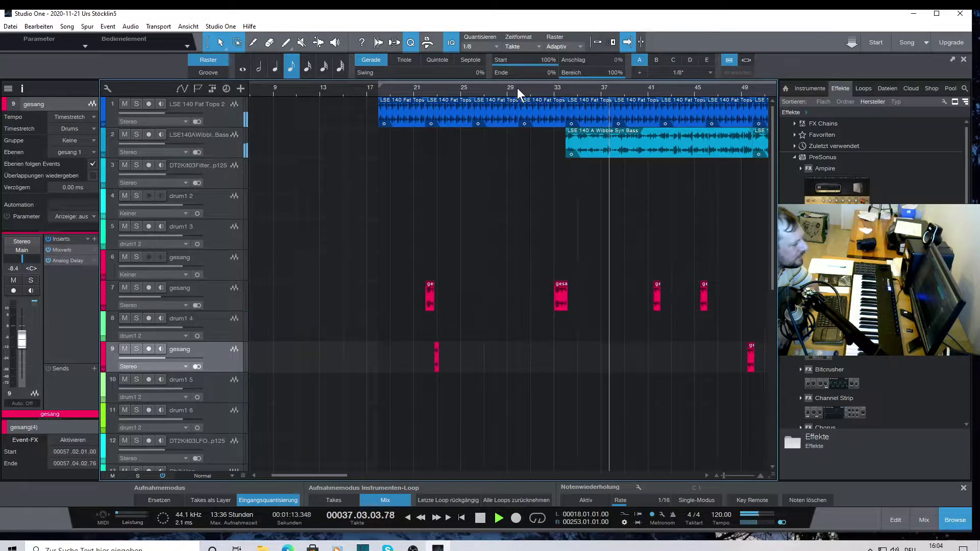
scroll(517, 88, "down", 3)
scroll(547, 256, "down", 6)
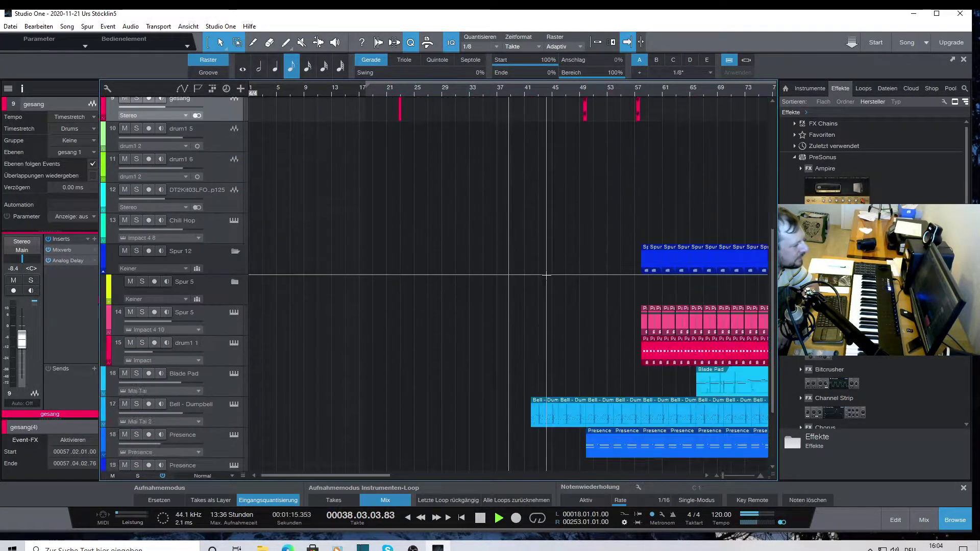
scroll(546, 274, "down", 2)
scroll(546, 278, "down", 2)
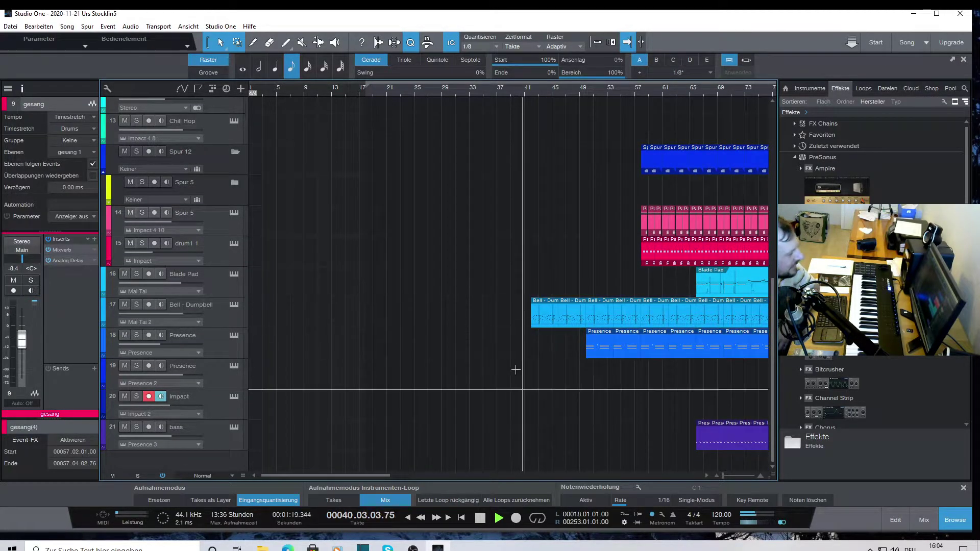
left_click_drag(331, 476, 360, 477)
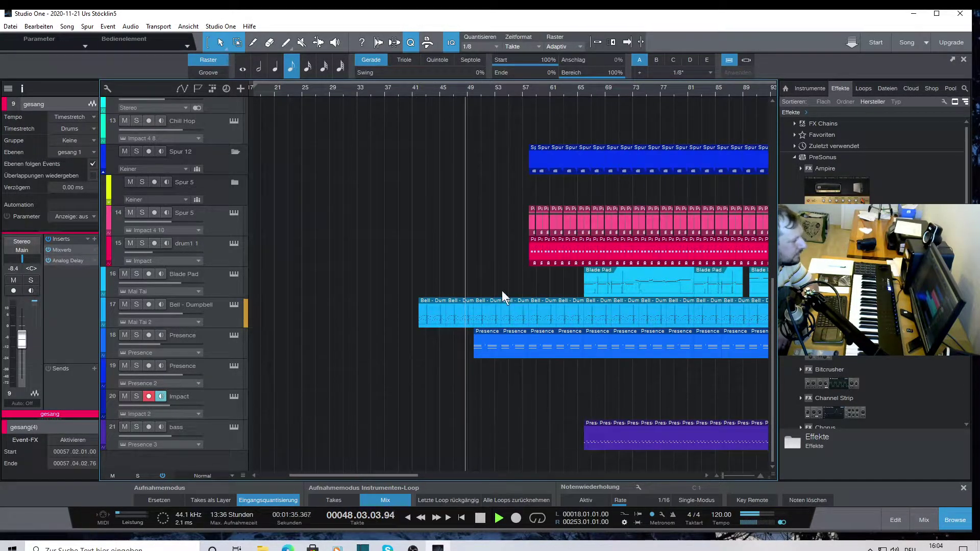
Inspect the notes of the Bell - Dumpbell event at bar 50 in the note editor, and close the editor
key("e")
key("e")
key("e")
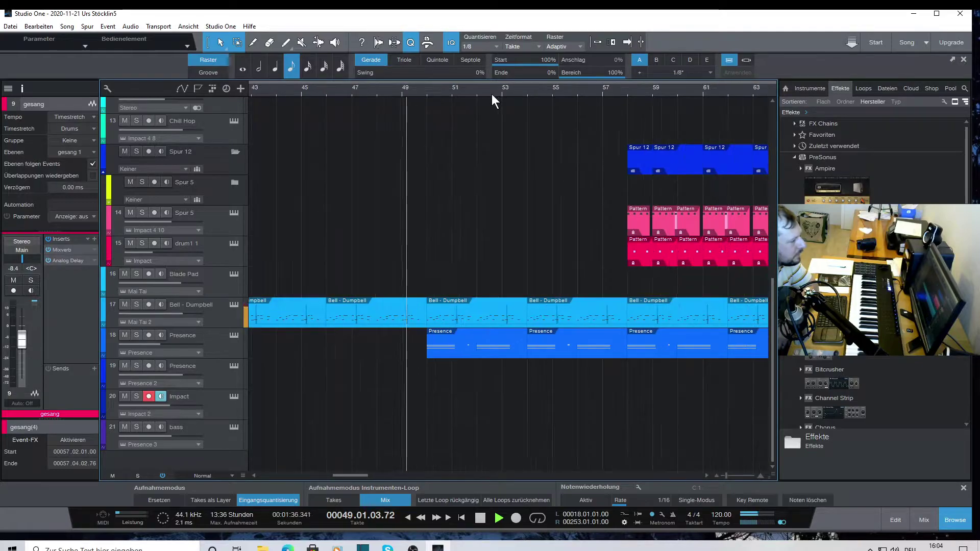
left_click(445, 320)
double_click(446, 318)
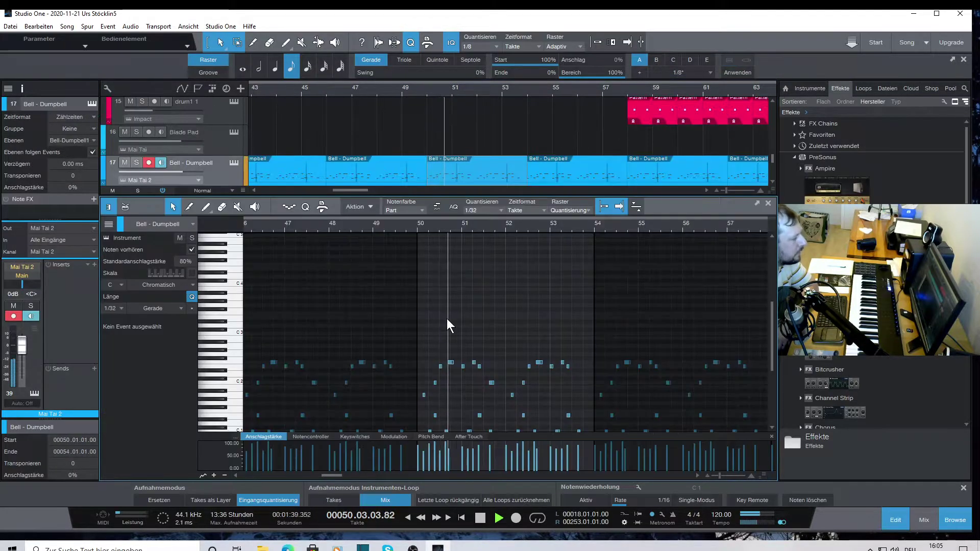
scroll(445, 316, "down", 3)
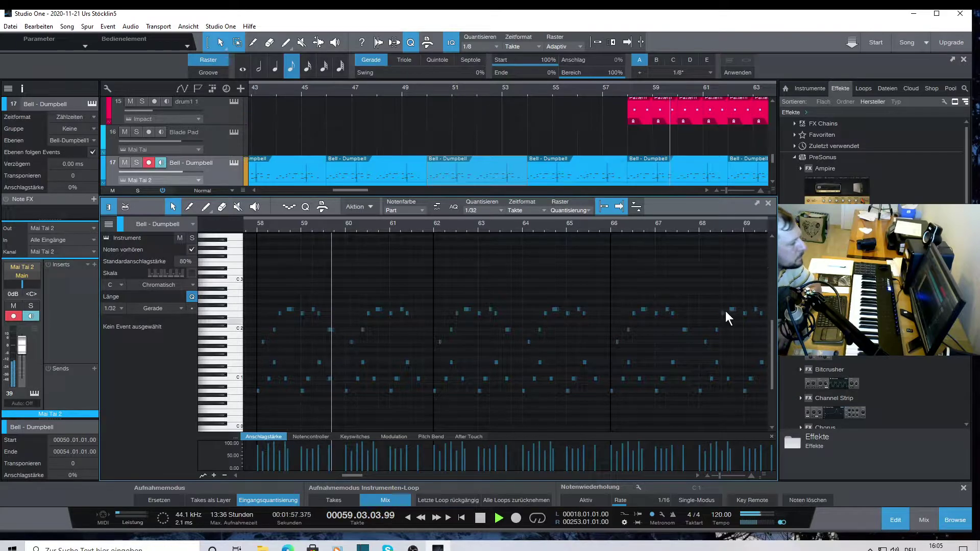
left_click(768, 203)
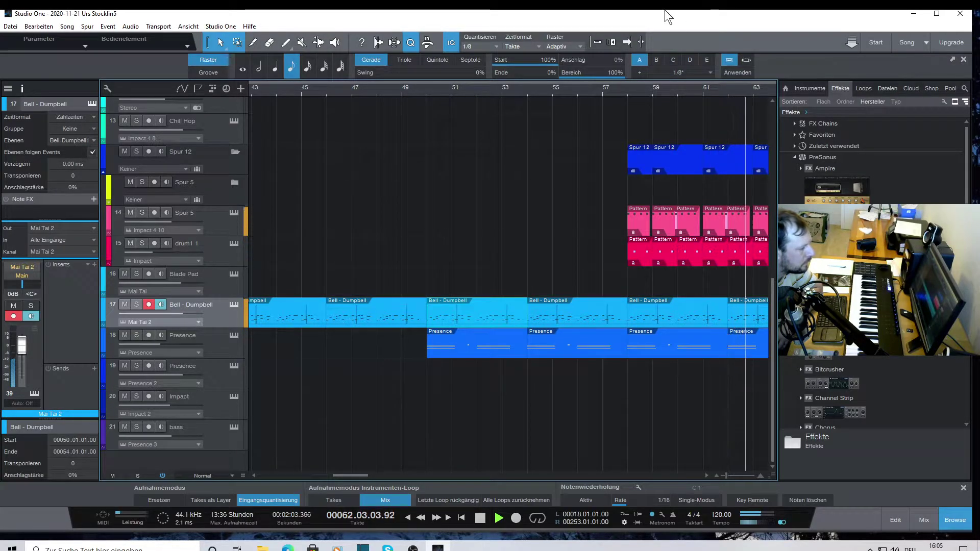
Inspect the notes of the first bass track event at bar 66 in the note editor, and close the editor
scroll(685, 85, "down", 3)
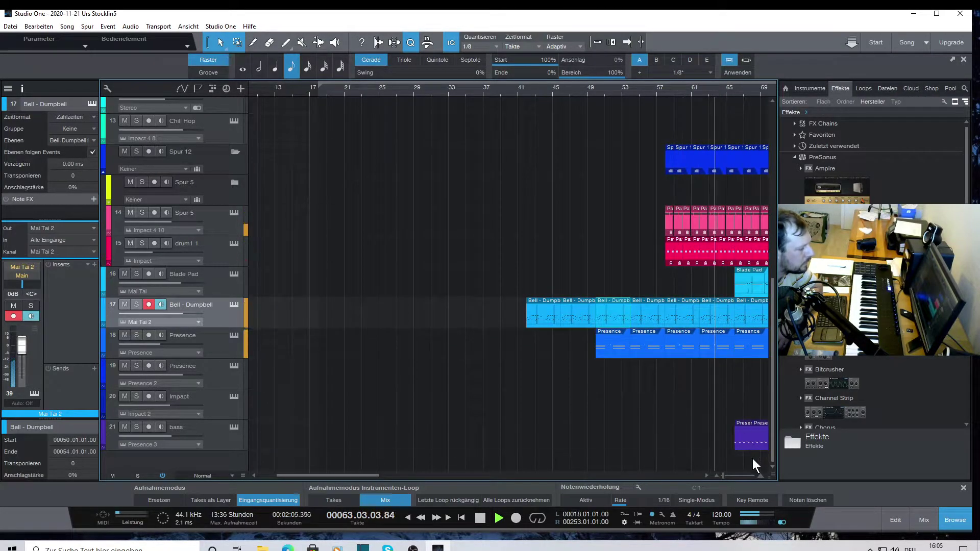
double_click(743, 445)
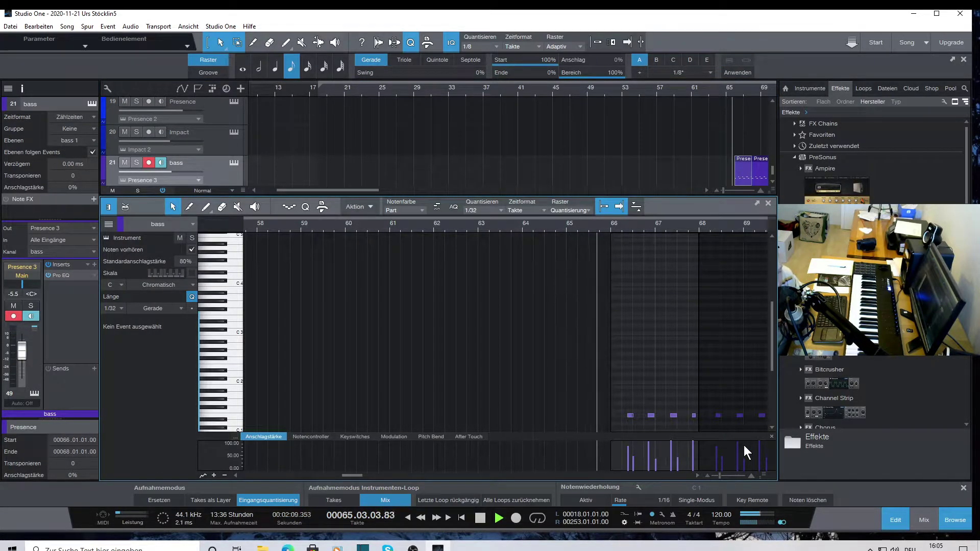
scroll(713, 363, "down", 1)
scroll(709, 362, "down", 5)
scroll(666, 224, "up", 3)
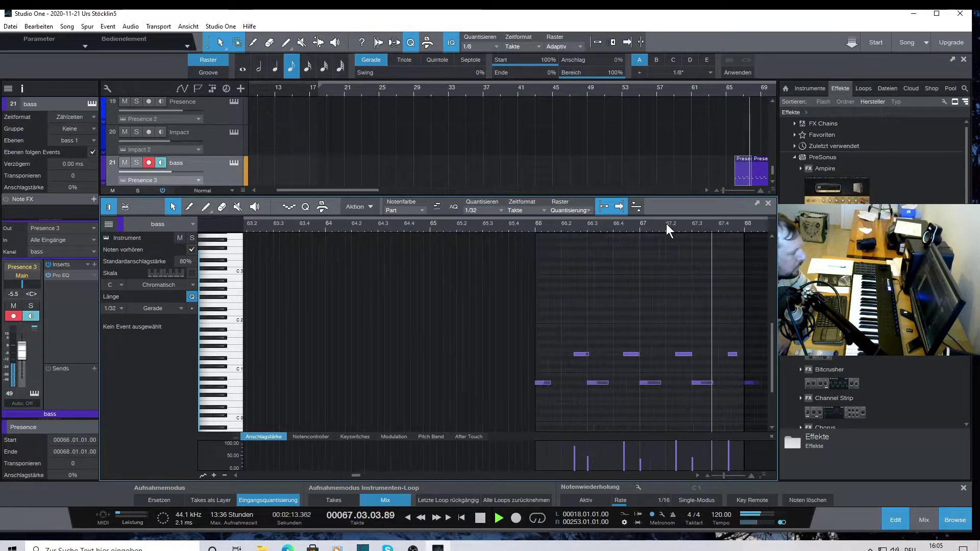
scroll(666, 224, "up", 2)
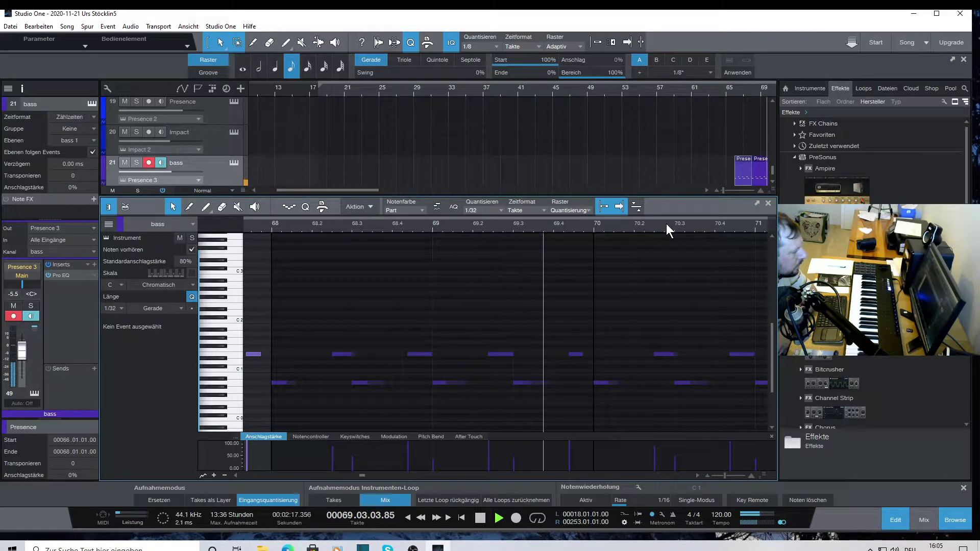
left_click(768, 203)
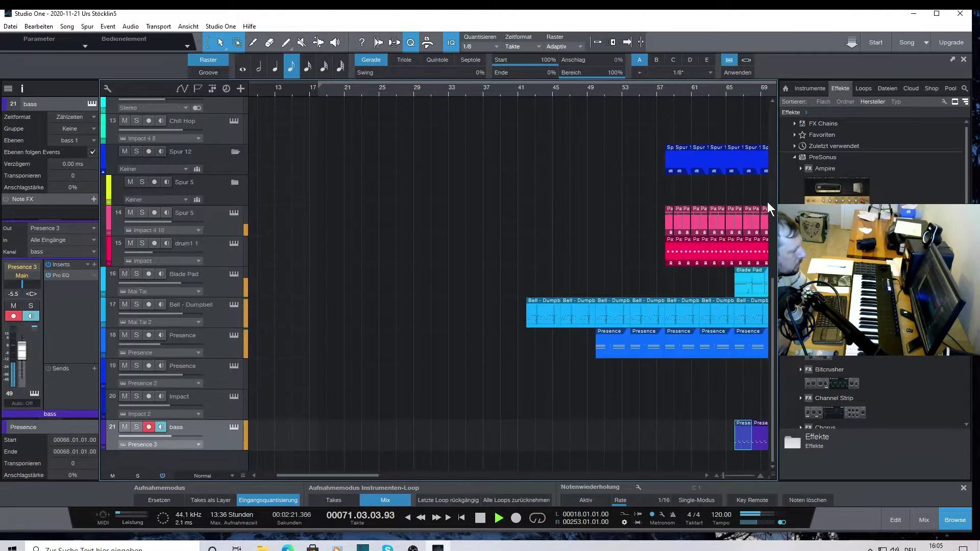
Inspect the notes of the first Blade Pad event in the note editor, close the editor and stop playback
key("z")
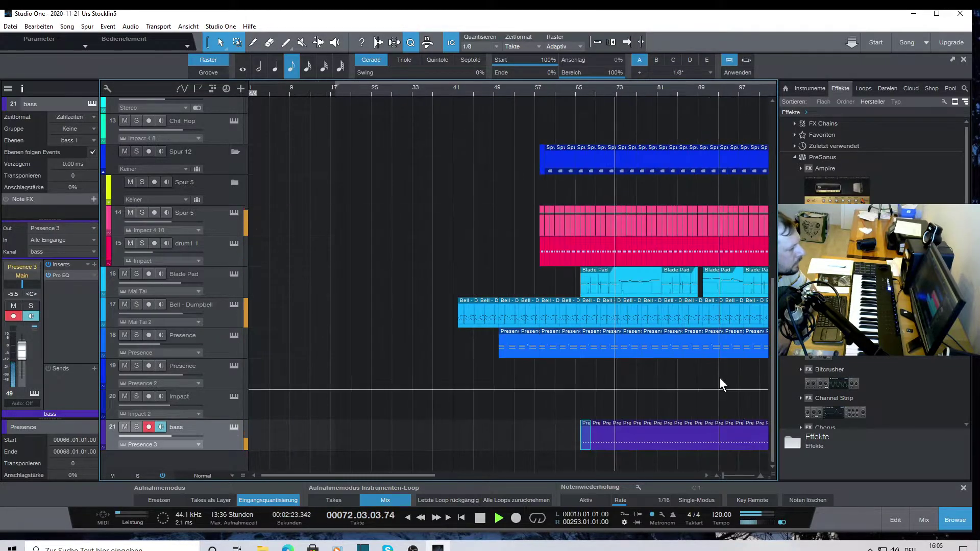
double_click(641, 289)
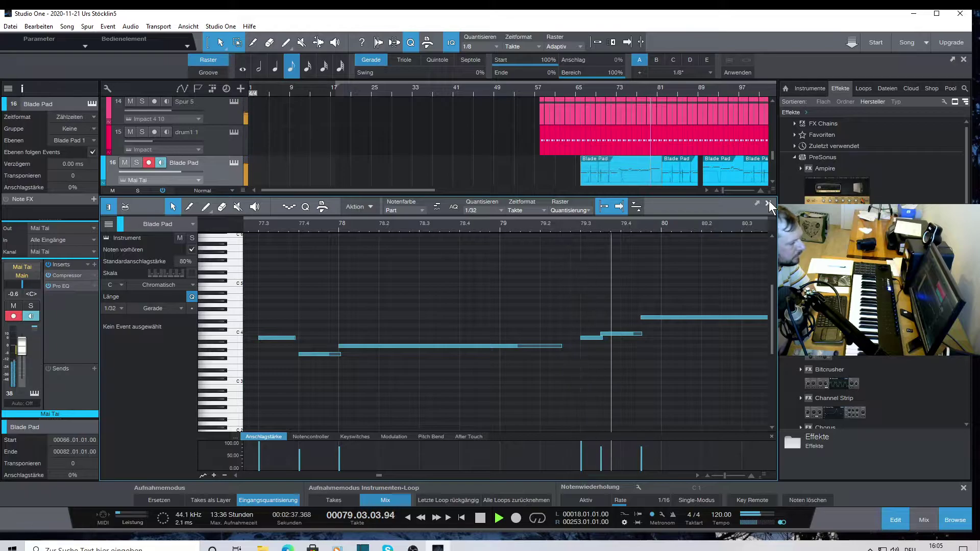
left_click(769, 202)
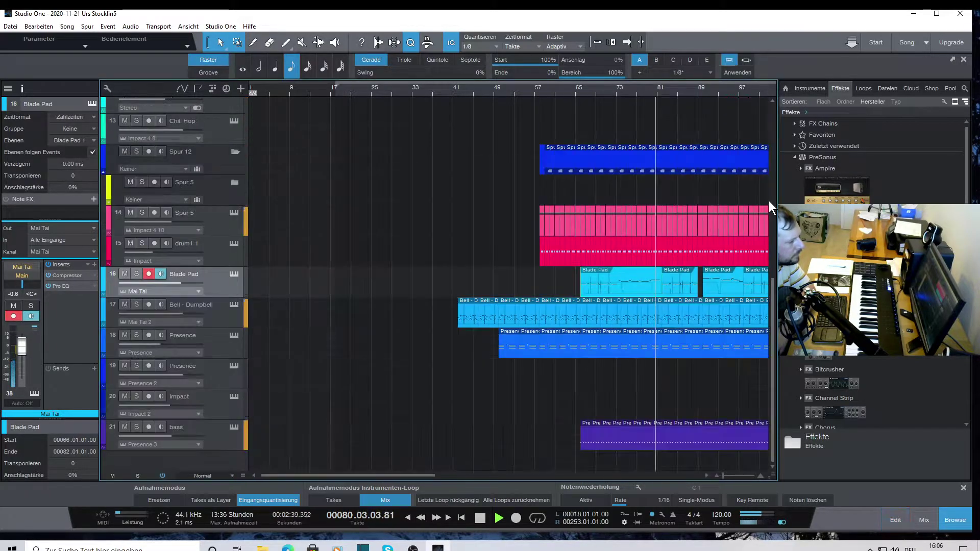
left_click(475, 517)
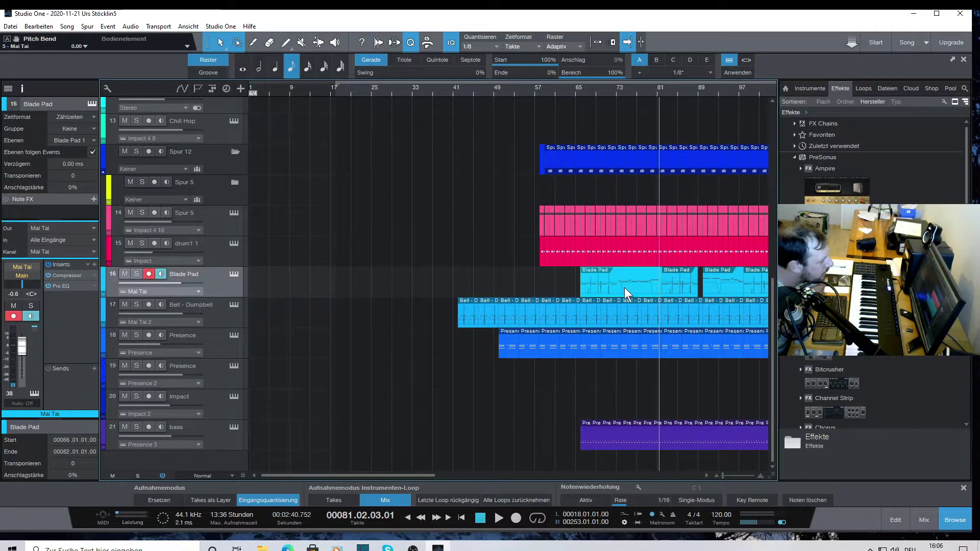
Audition the Pad - Warm Coat and Pad - Tarncer presets in the Blade Pad track's Mai Tai synth
left_click(232, 275)
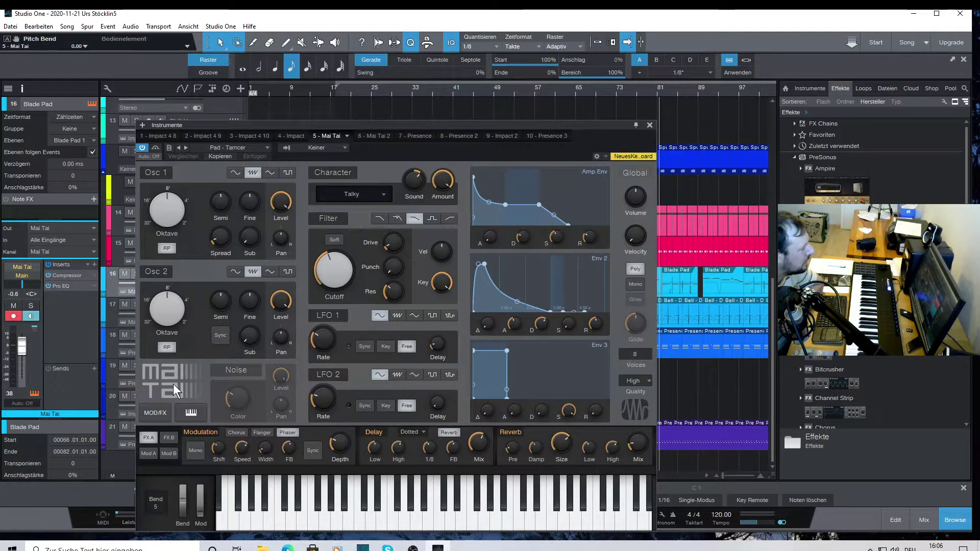
left_click(649, 125)
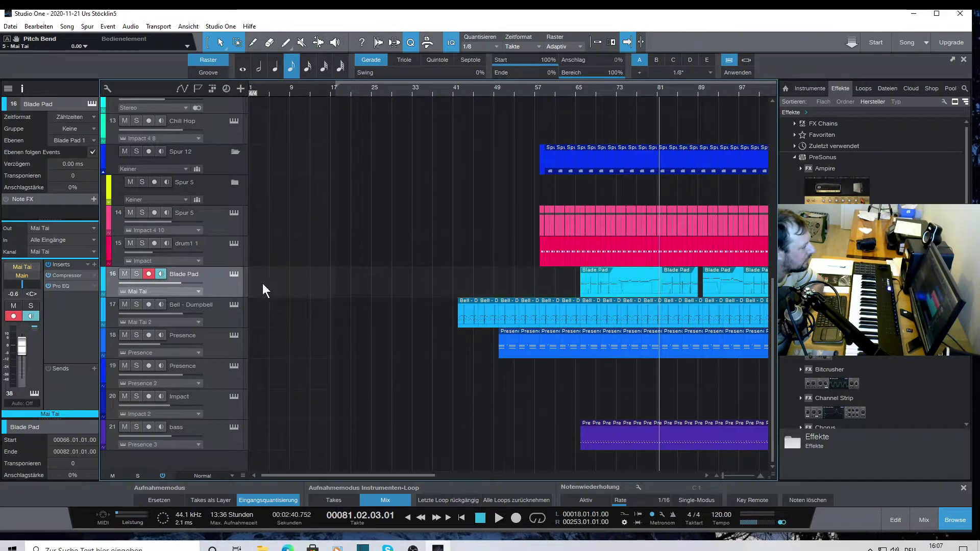
left_click(233, 274)
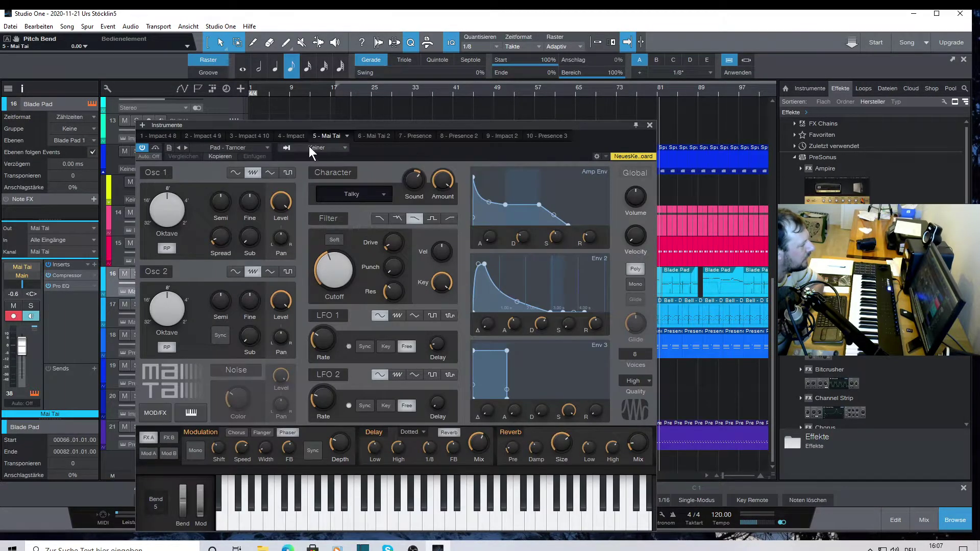
left_click(267, 146)
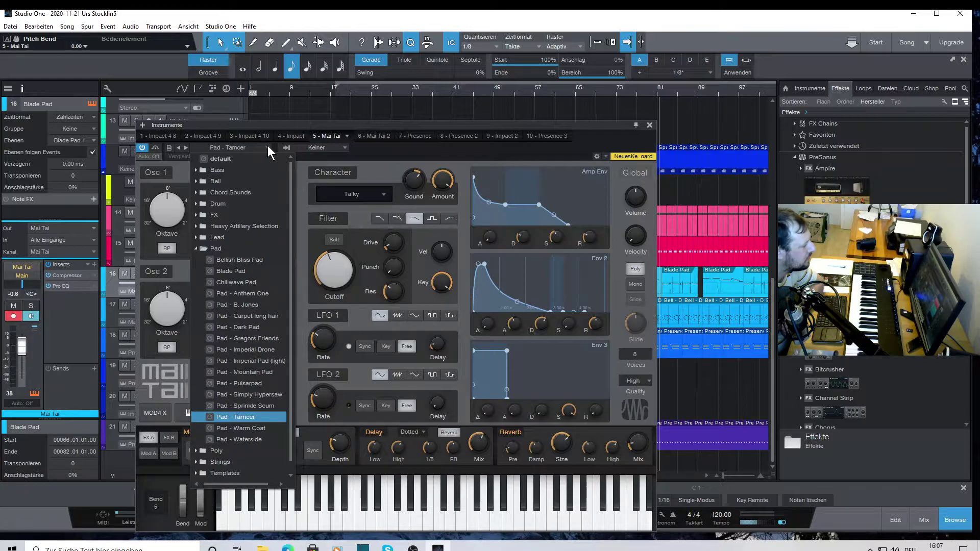
left_click(250, 429)
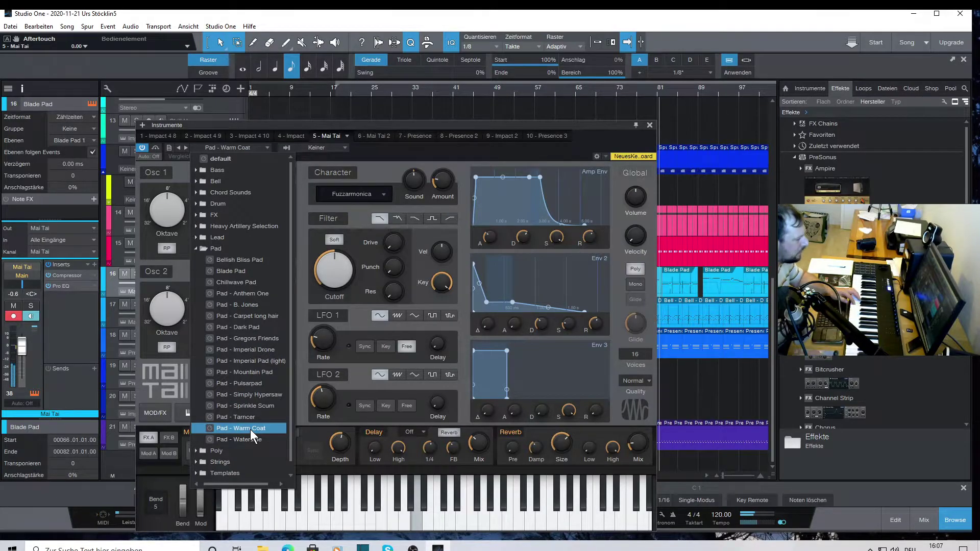
left_click(252, 417)
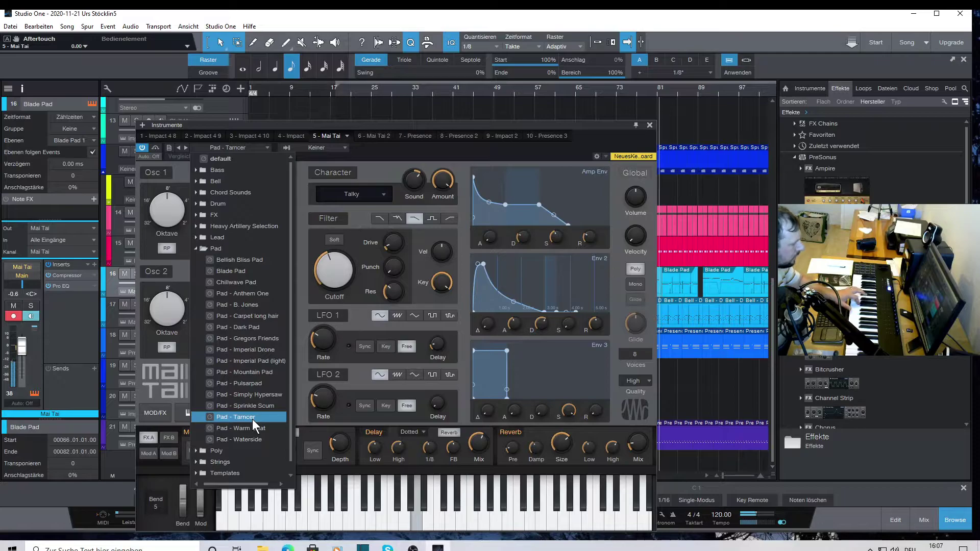
Load the Pad - Sprinkle Scum preset in the Blade Pad track's Mai Tai synth
left_click(256, 408)
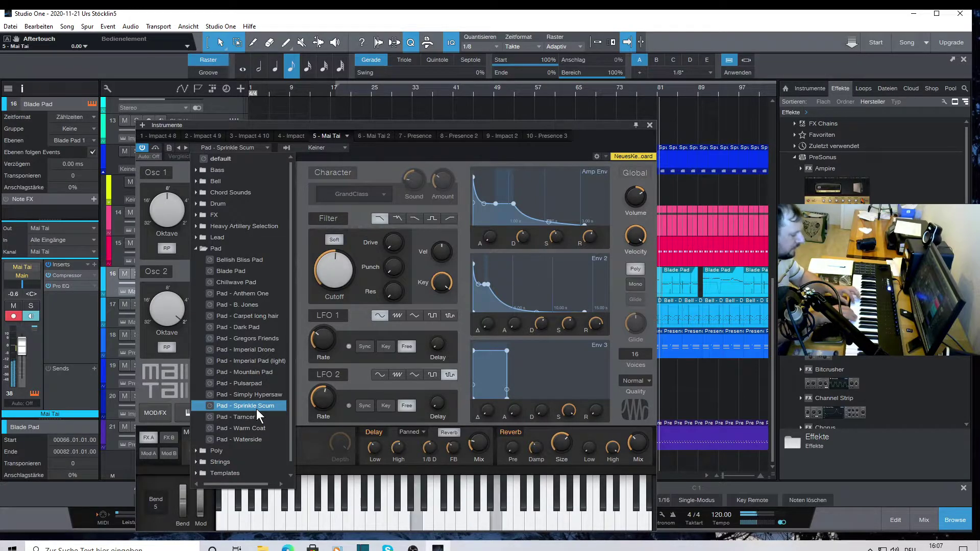
left_click(261, 396)
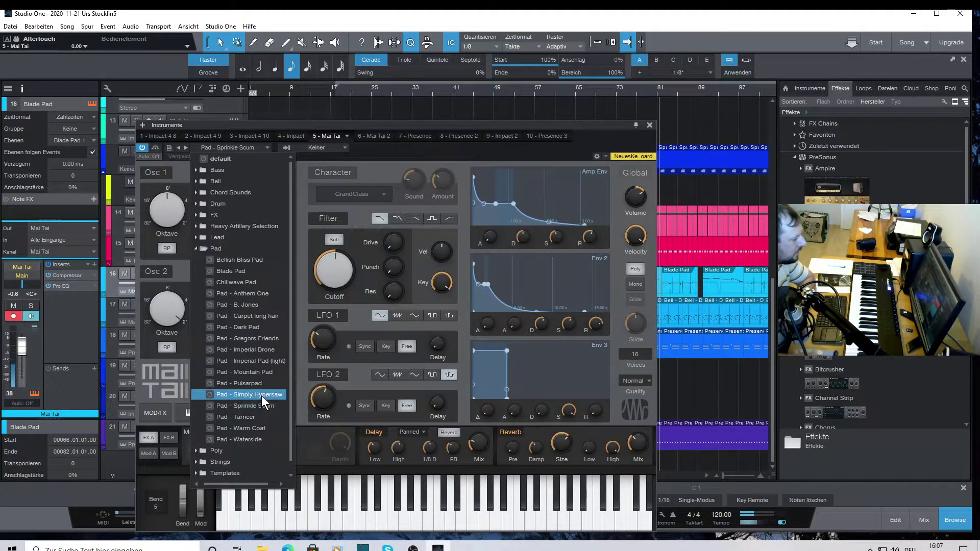
left_click(257, 403)
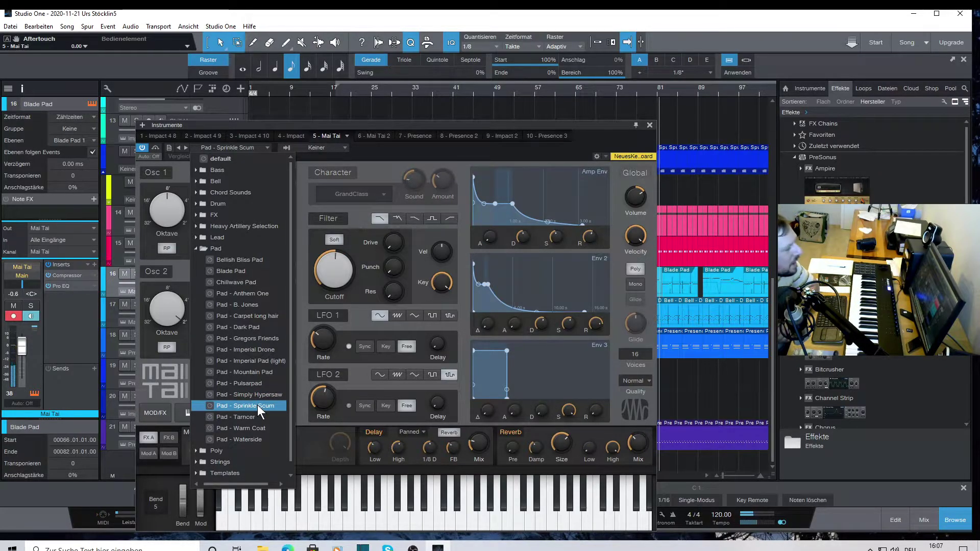
Close the Mai Tai window and play the song from about bar 61 to hear the Blade Pad sound
left_click(651, 125)
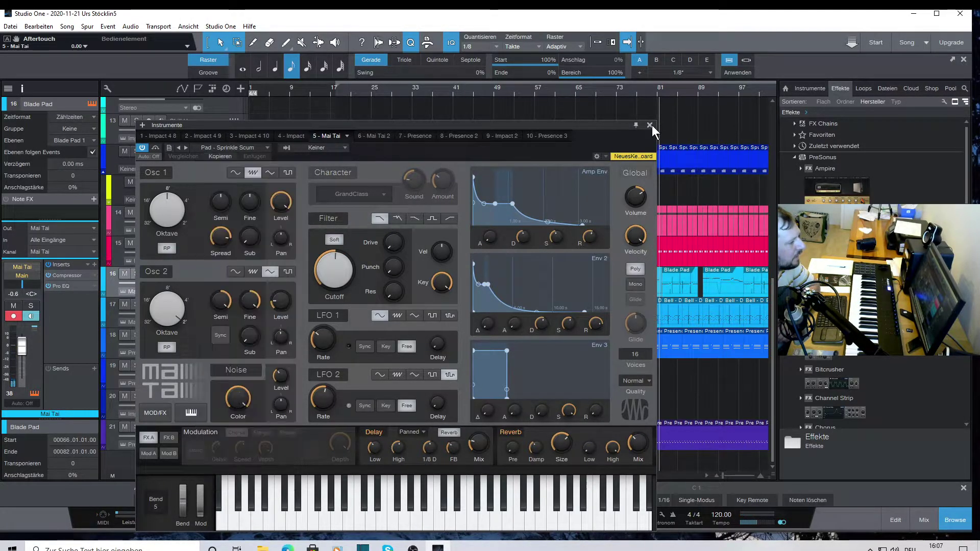
left_click(650, 125)
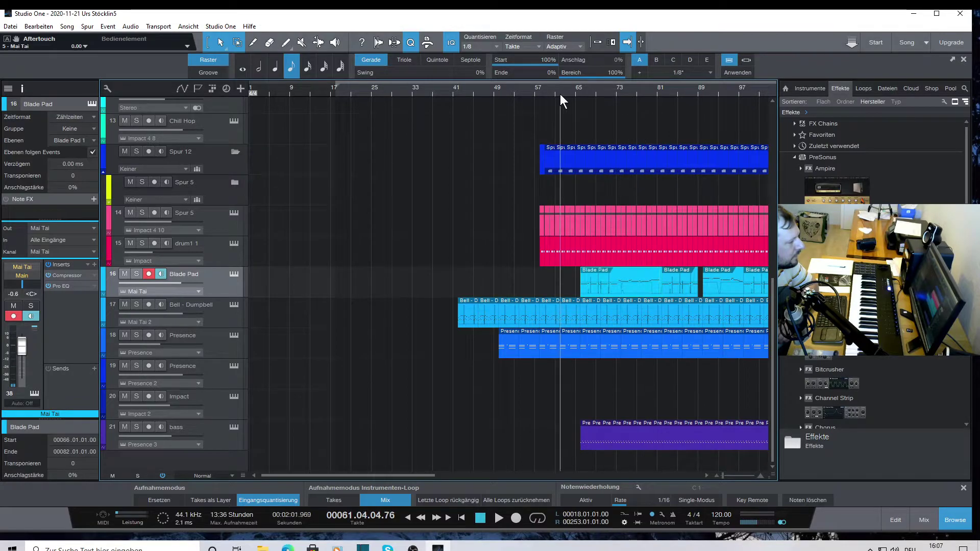
key("space")
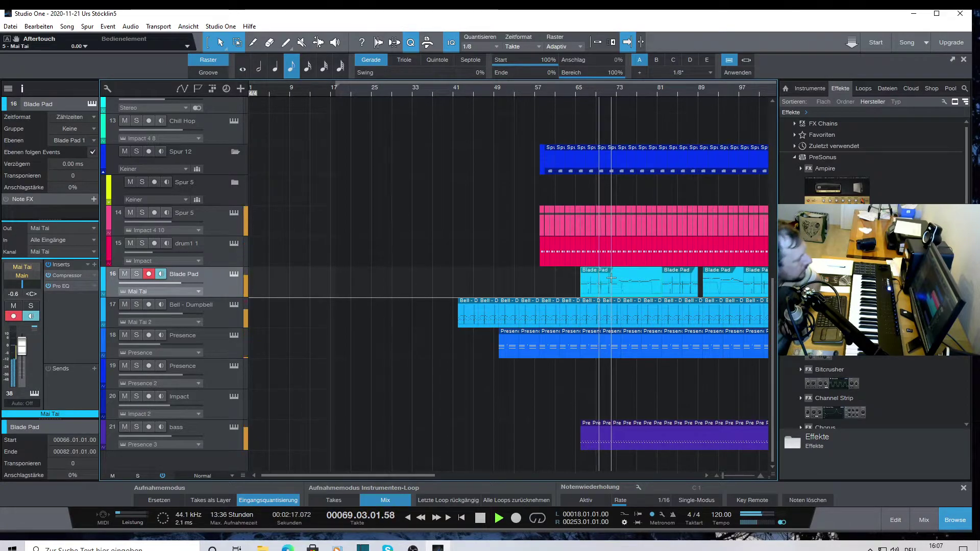
Load the Pad - Tarncer preset in the Blade Pad track's Mai Tai synth and close the instrument window
left_click(232, 277)
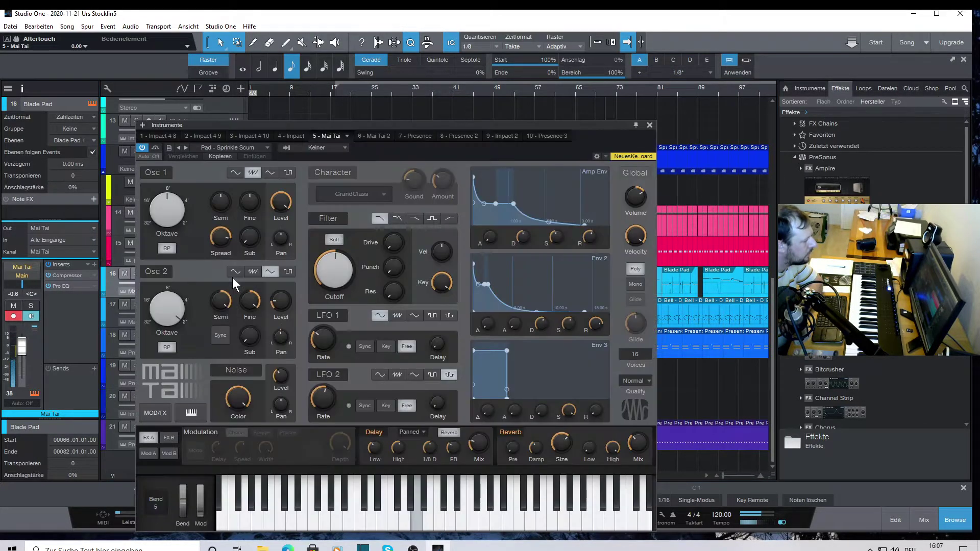
left_click(265, 147)
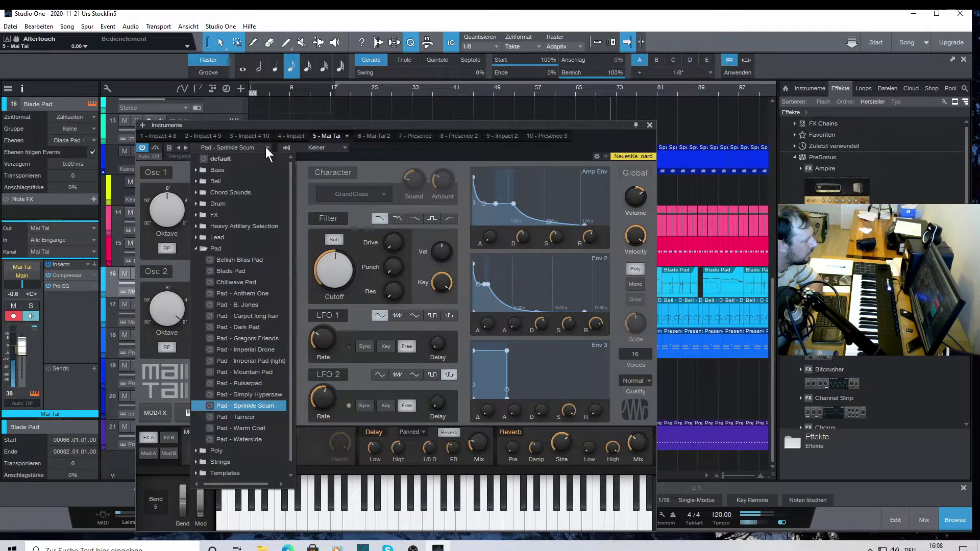
left_click(240, 414)
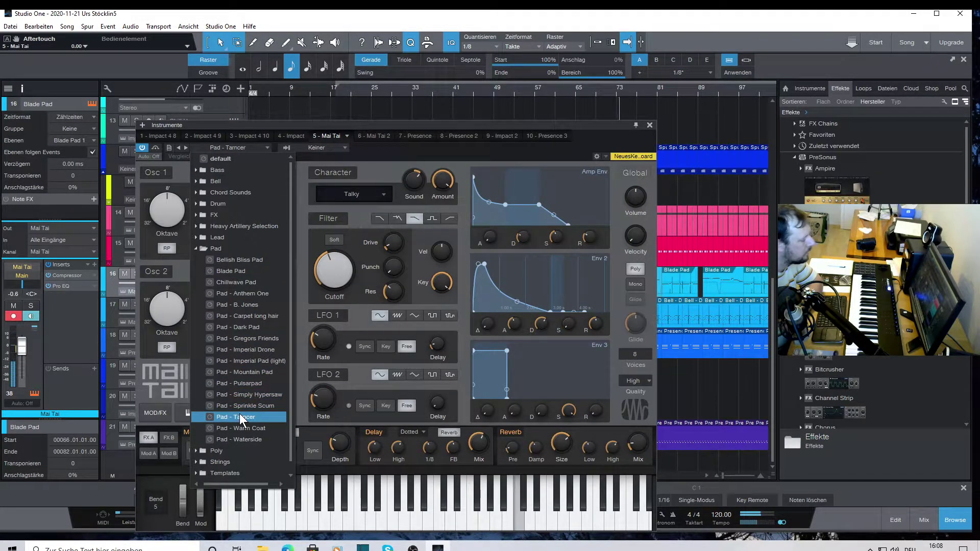
left_click(648, 127)
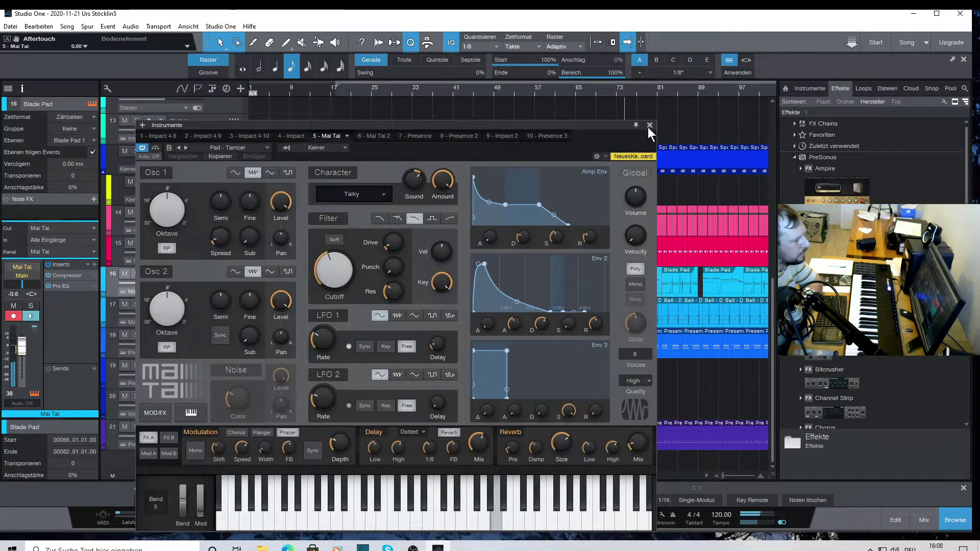
left_click(649, 125)
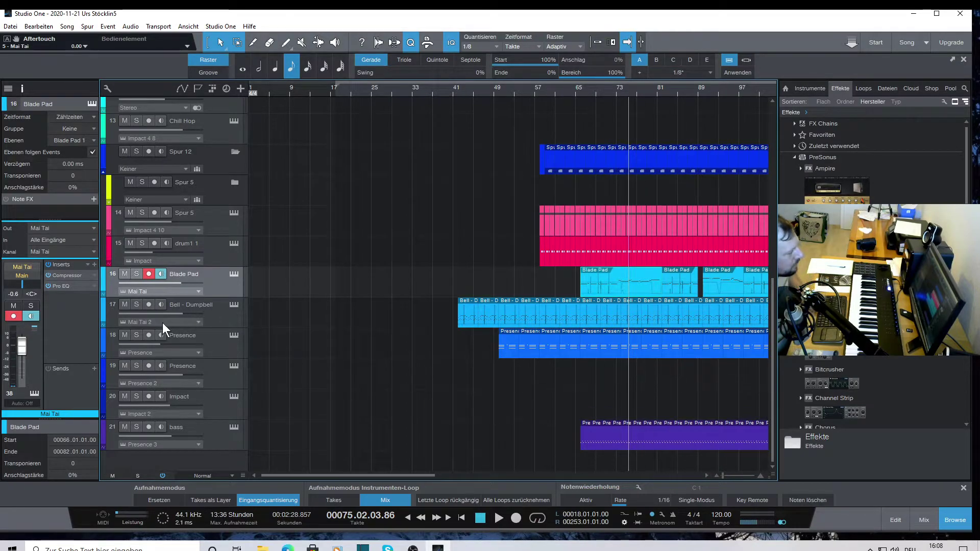
Solo the Bell - Dumpbell track and play it from about bar 75
left_click(136, 304)
key("space")
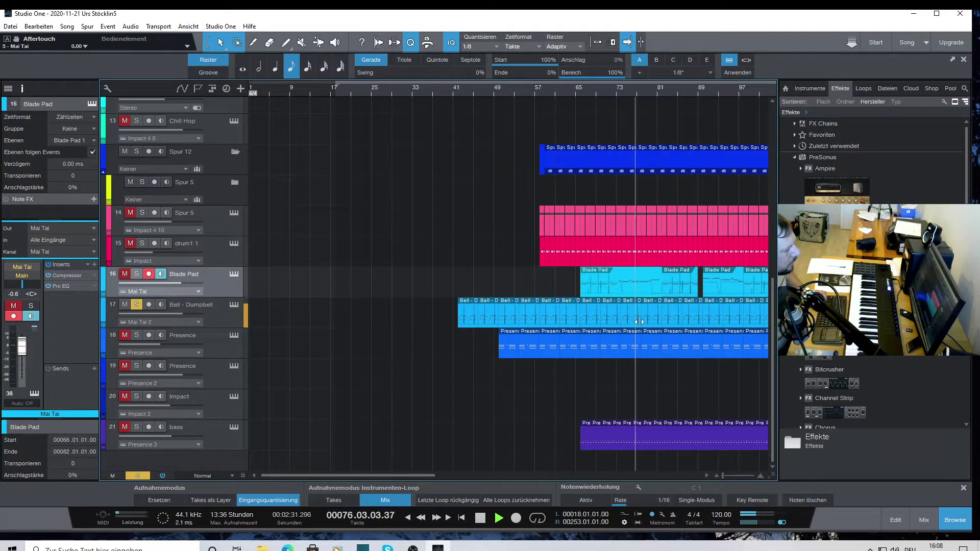
left_click_drag(657, 90, 623, 98)
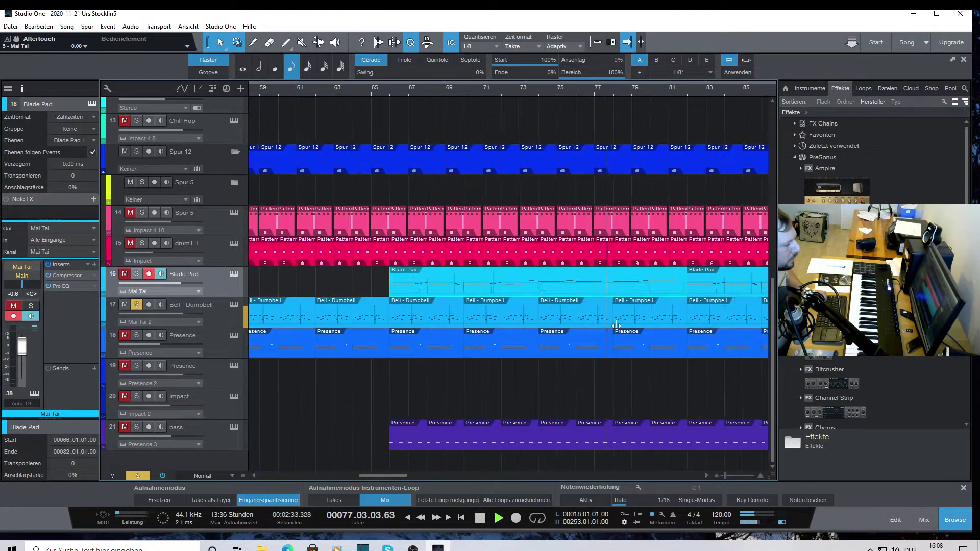
Inspect the notes of the Bell - Dumpbell event starting at bar 78 in the note editor, stop playback and close the editor
double_click(624, 321)
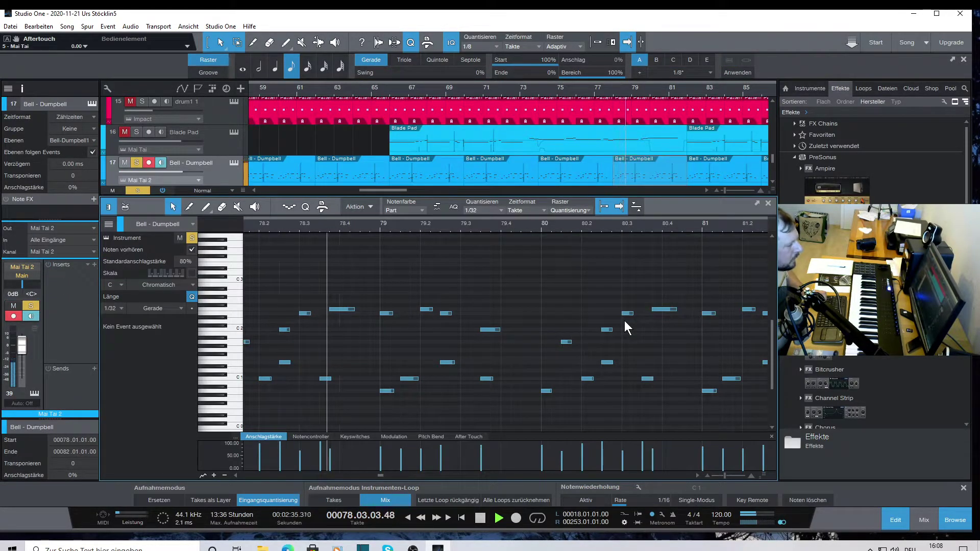
scroll(564, 302, "down", 1)
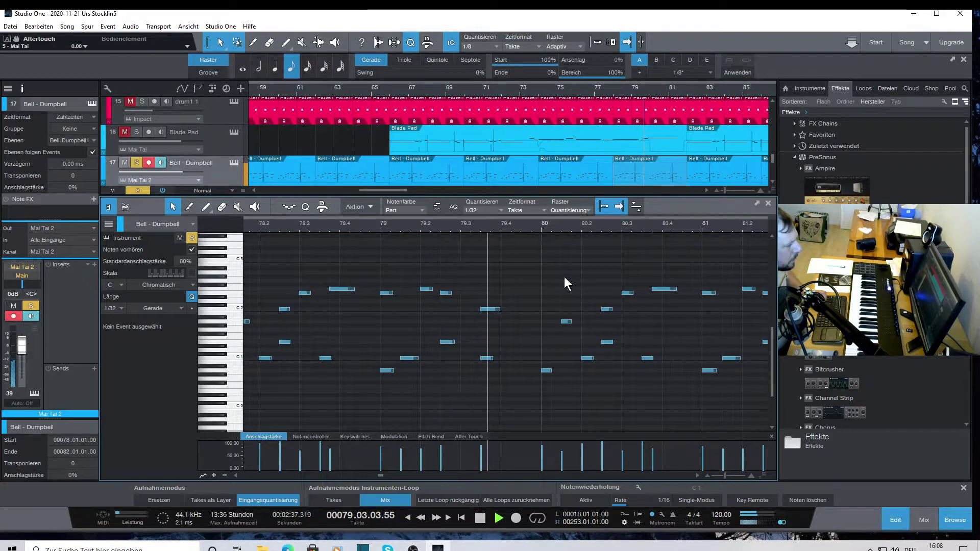
left_click(768, 203)
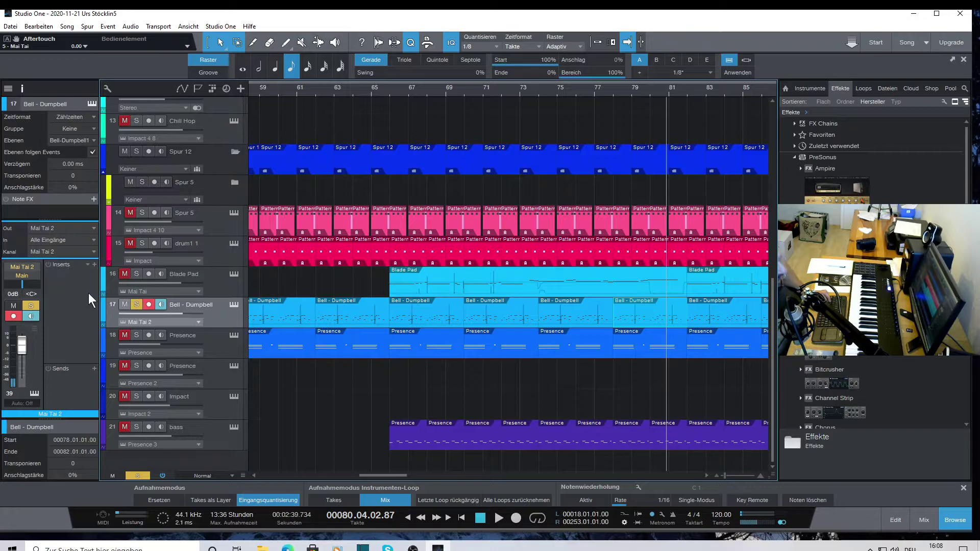
Audition the Bell - Dynabell and Bell - Dee Ex Seven presets in Mai Tai 2, restore Bell - Dumpbell and close the synth
left_click(231, 303)
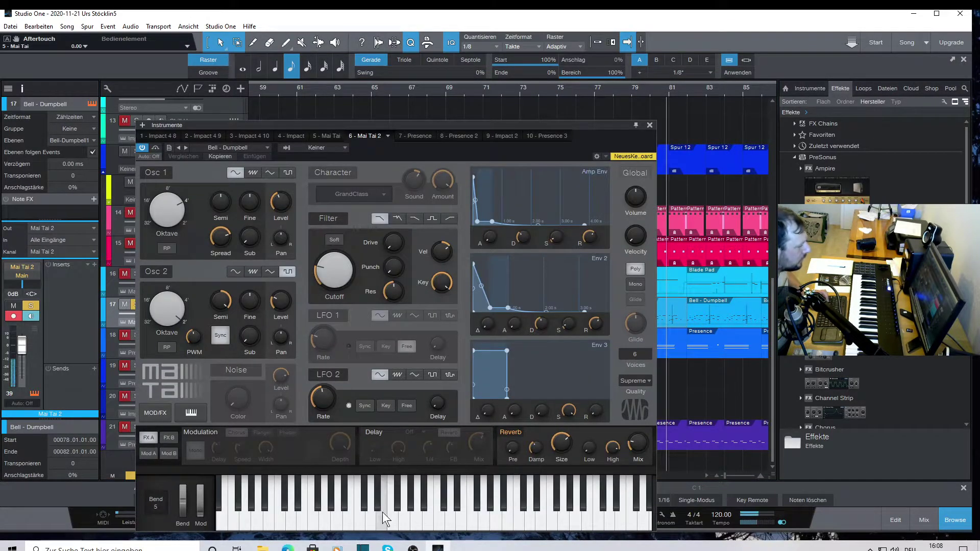
left_click(267, 147)
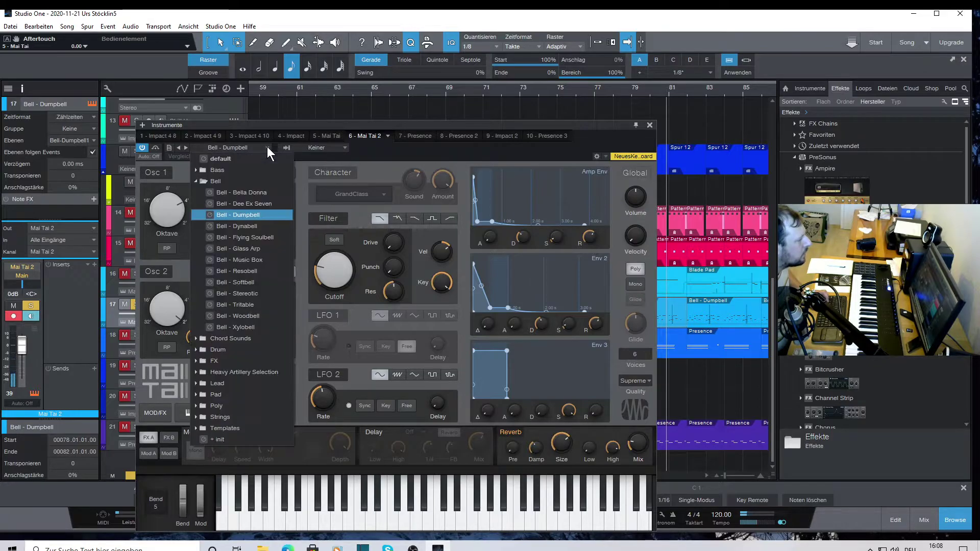
left_click(261, 226)
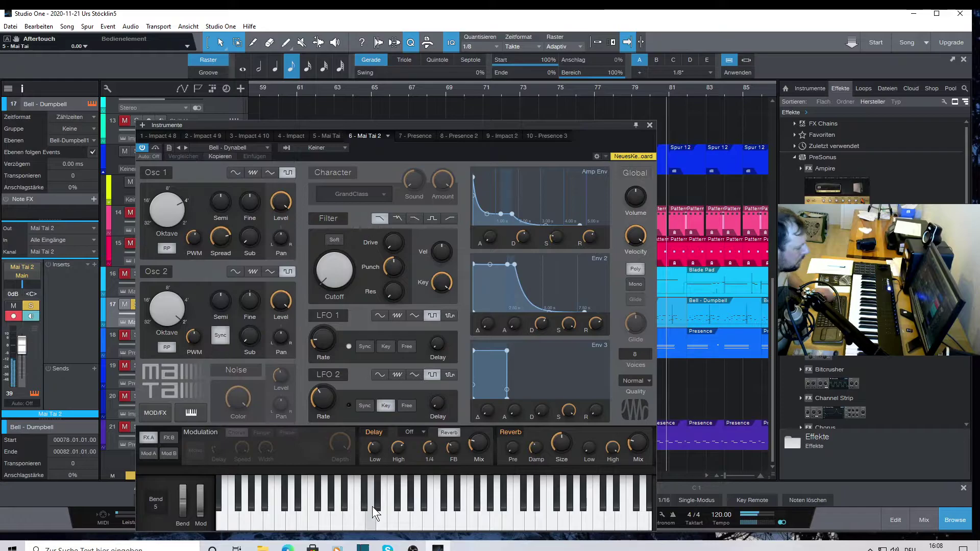
left_click(262, 147)
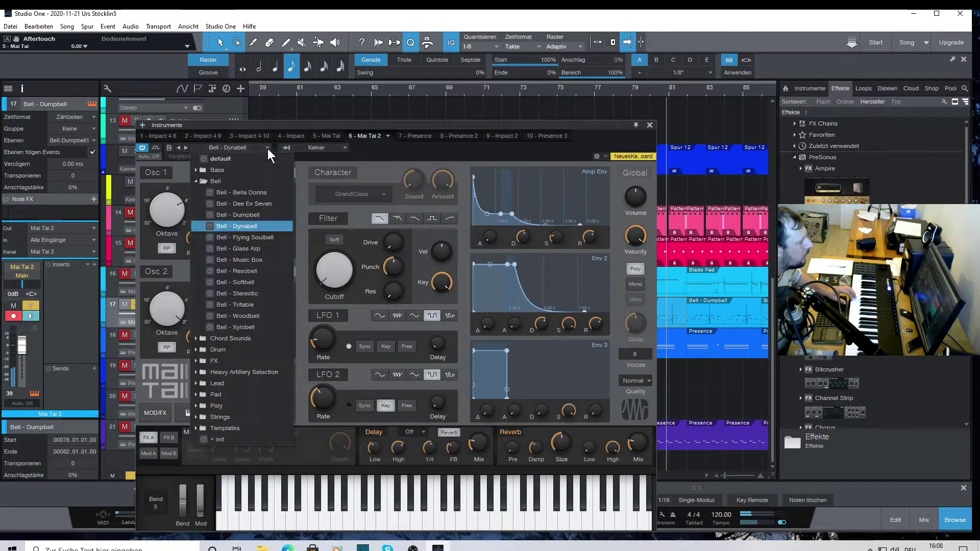
left_click(259, 203)
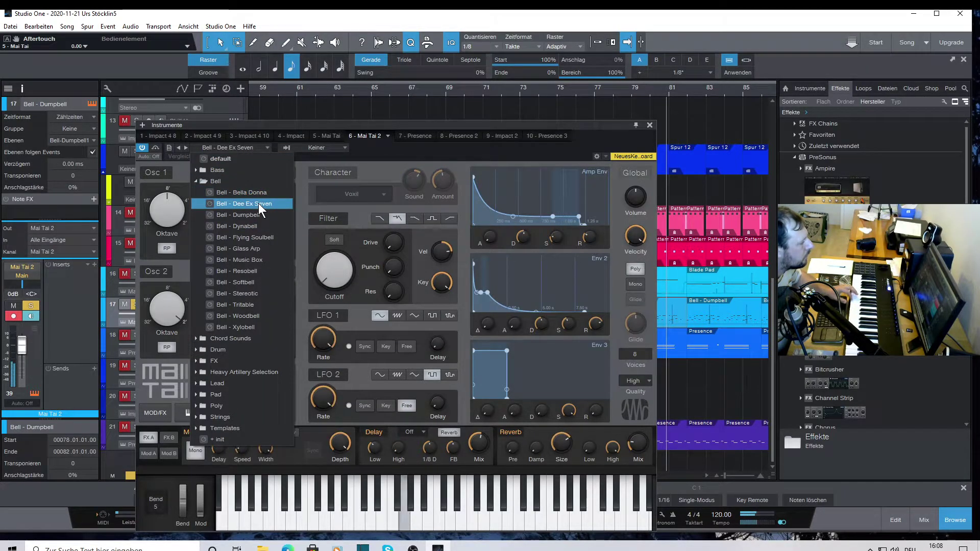
left_click(248, 213)
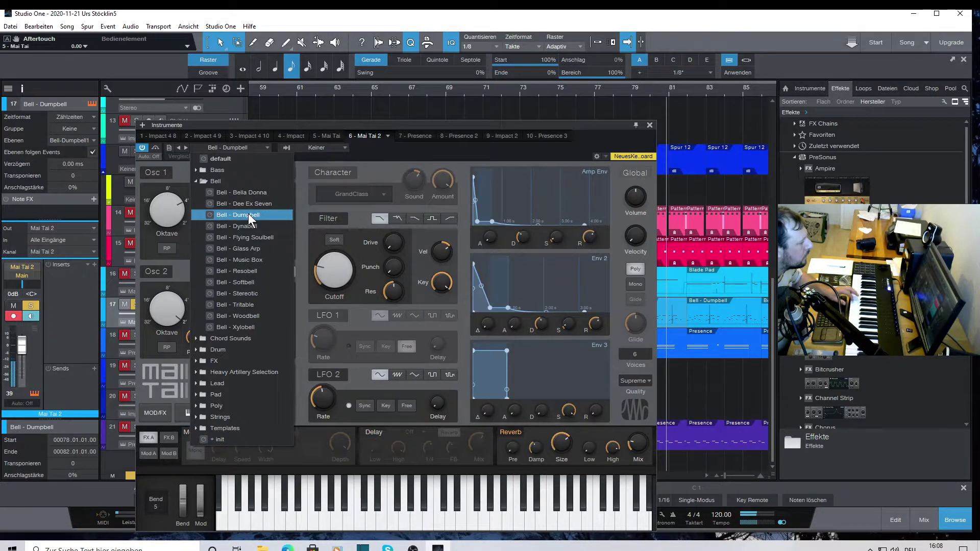
left_click(649, 124)
left_click(650, 125)
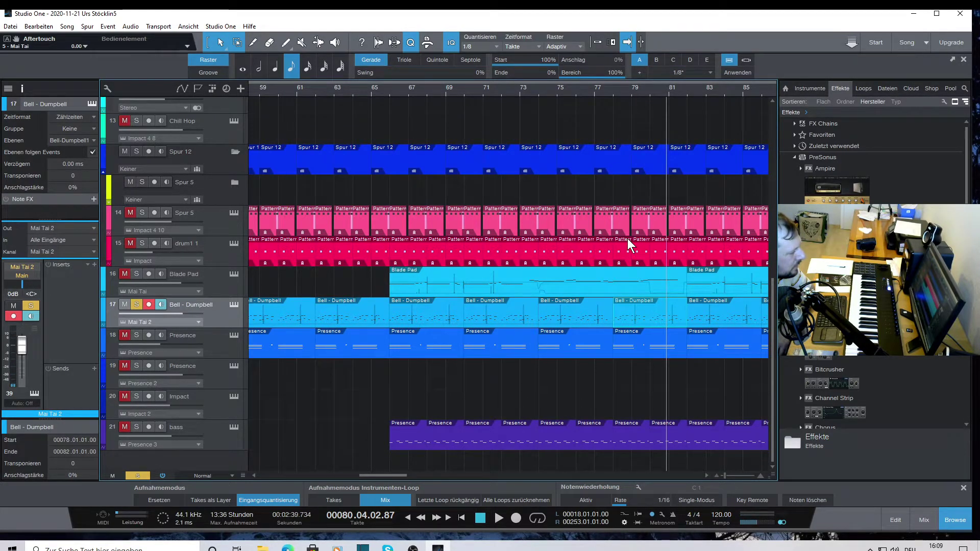
Open the Bell - Dumpbell event at bar 66 in the note editor, play its notes from bar 66 and close the editor
double_click(401, 318)
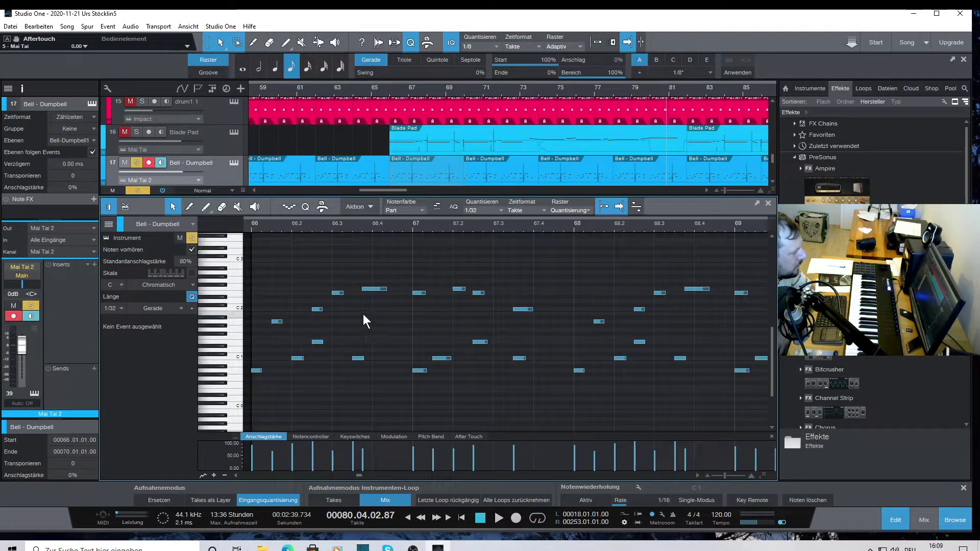
key("space")
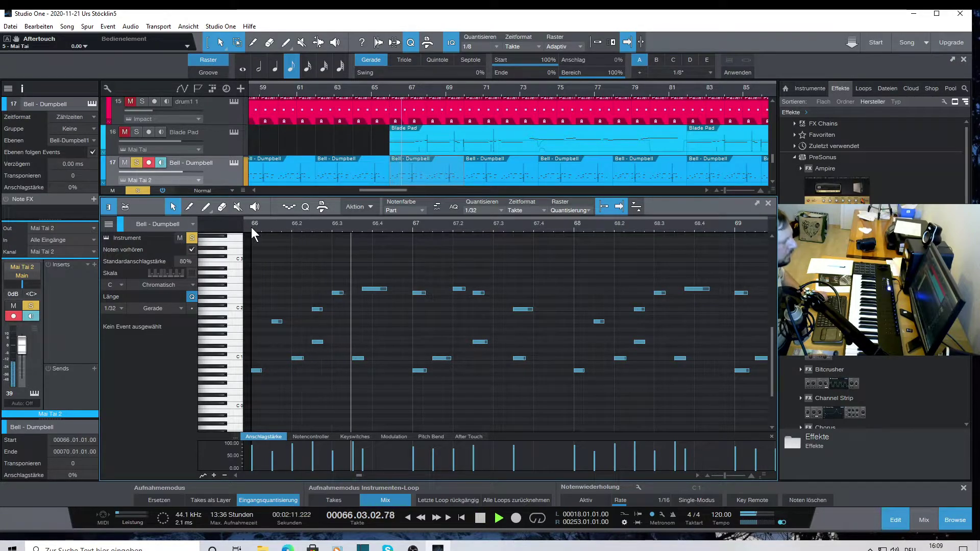
key("space")
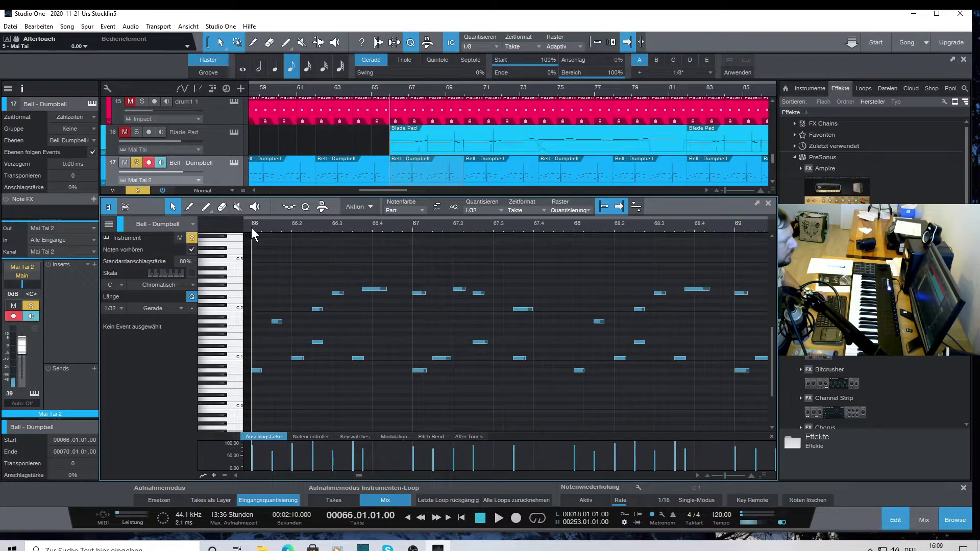
key("space")
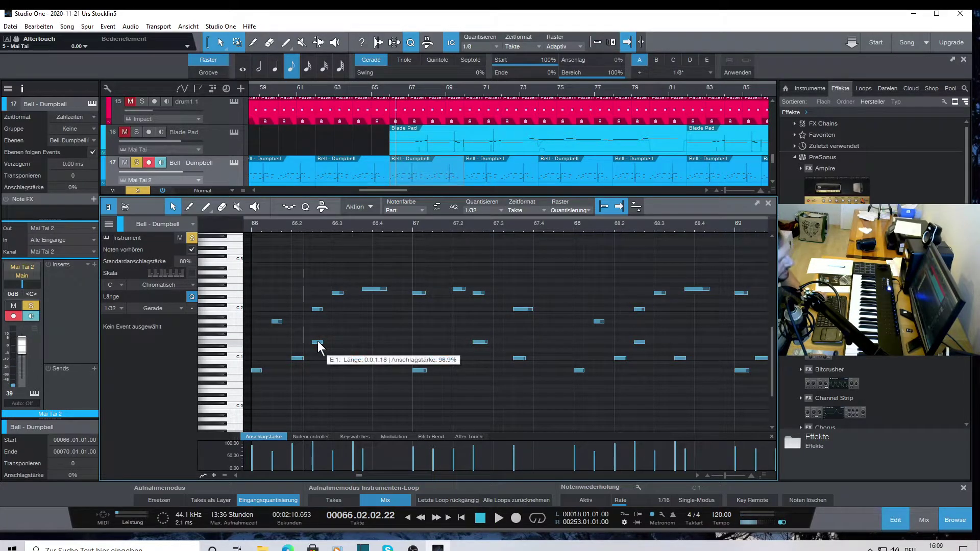
key("space")
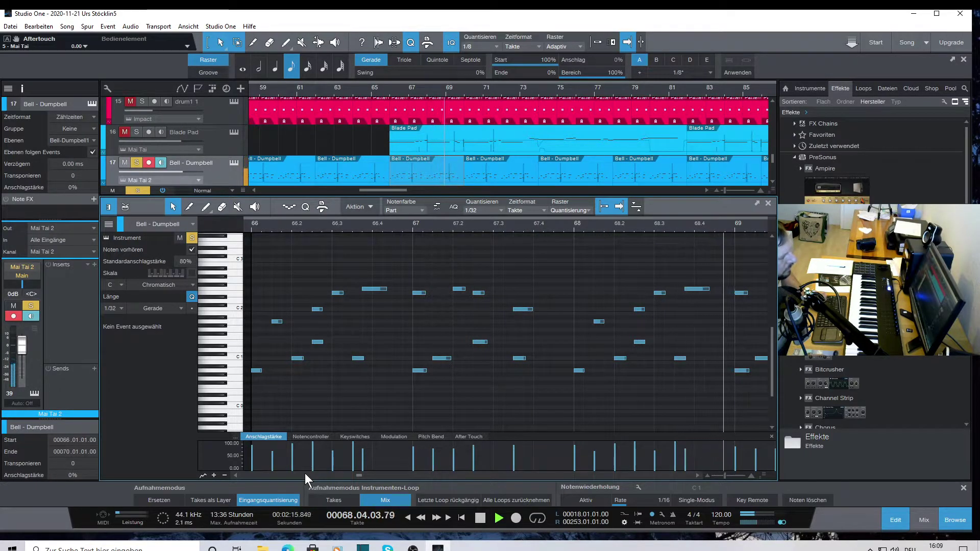
key("space")
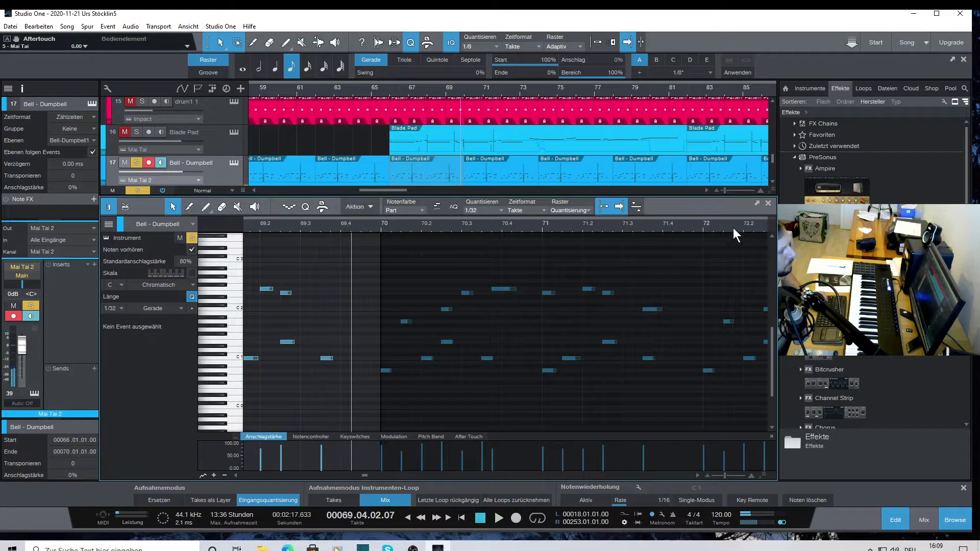
left_click(768, 202)
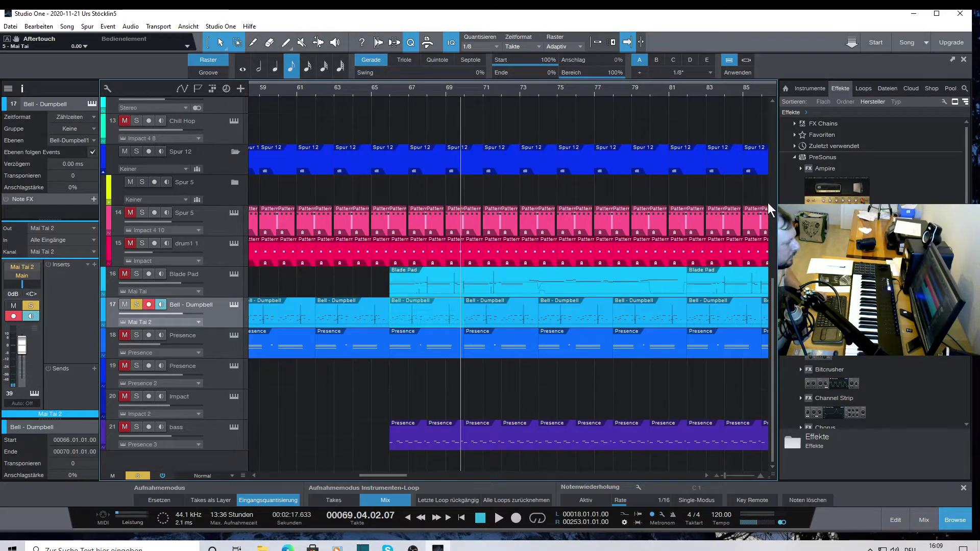
Switch the solo from the Bell - Dumpbell track to the Impact track 20 and play from bar 165
left_click_drag(605, 84, 599, 93)
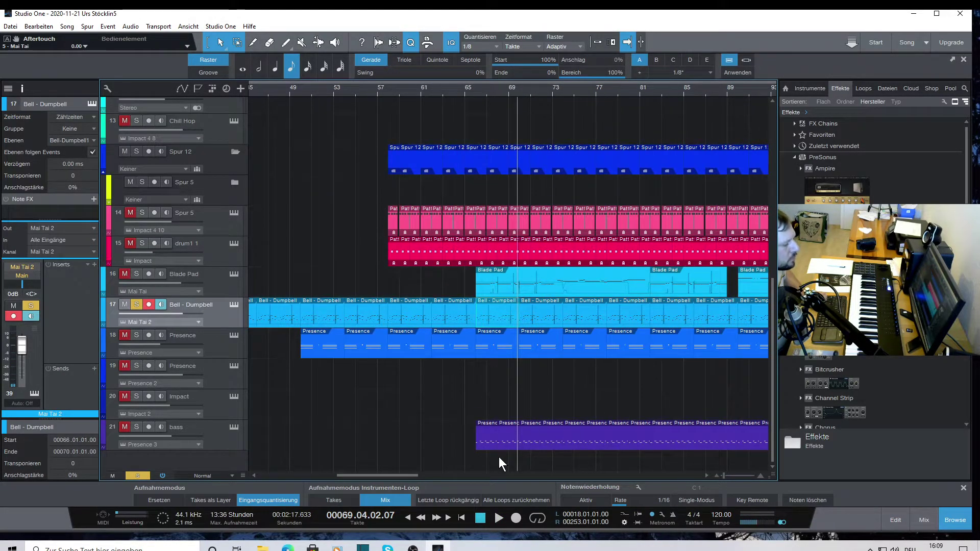
left_click_drag(394, 476, 581, 491)
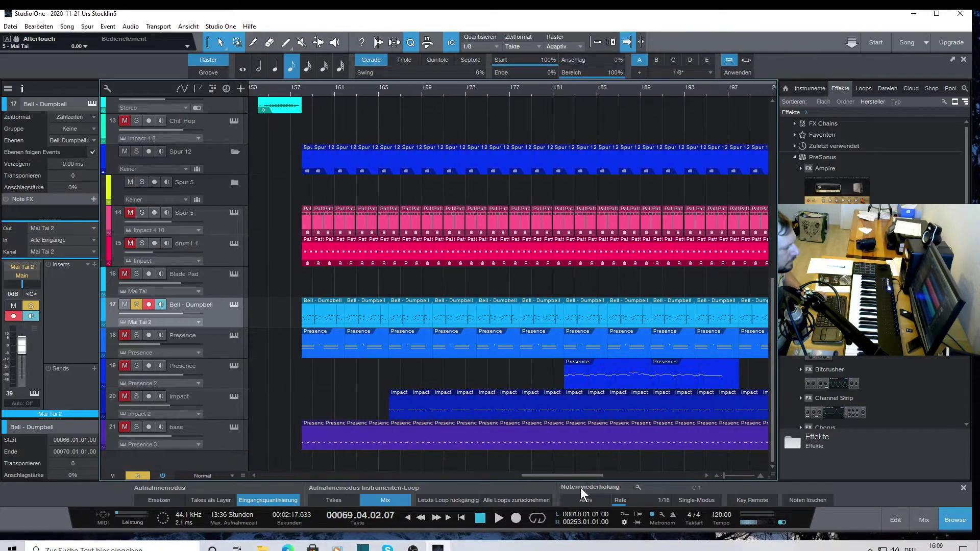
left_click(378, 92)
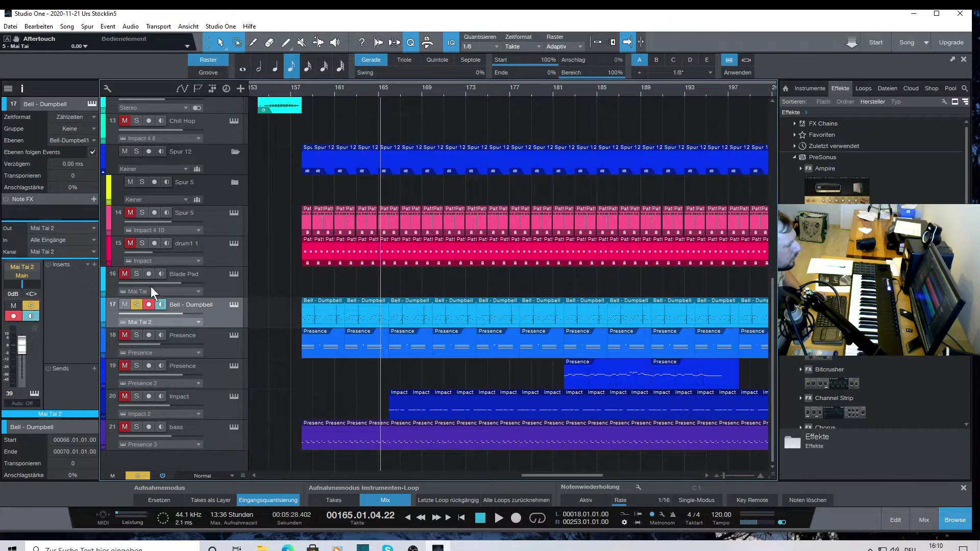
left_click(136, 304)
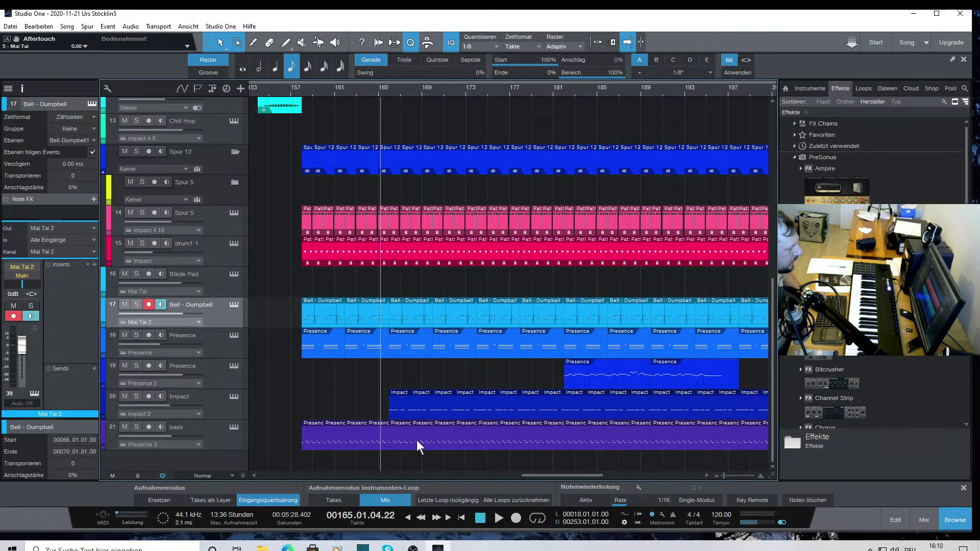
left_click(137, 395)
key("space")
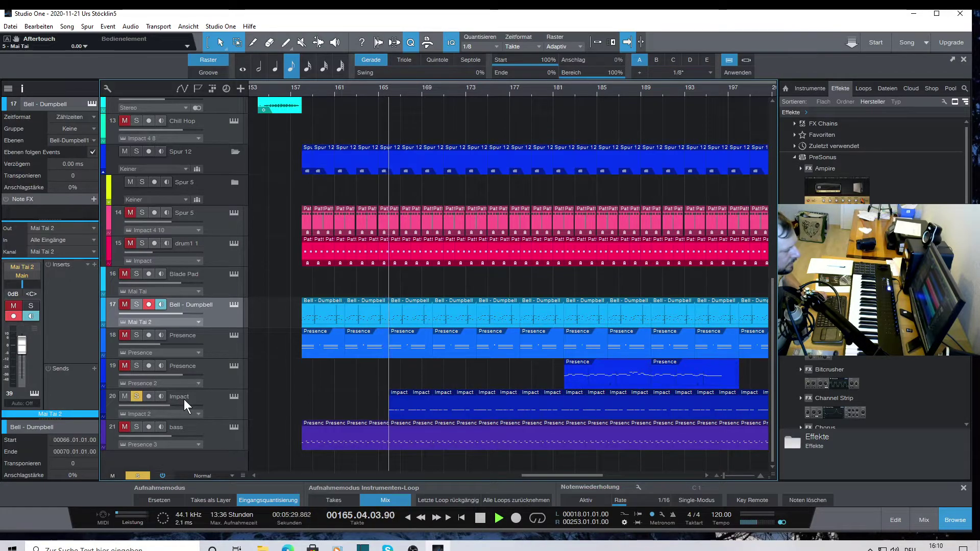
Open the first Impact event at bar 166 in the note editor, stop playback and examine its note pattern
double_click(400, 416)
key("space")
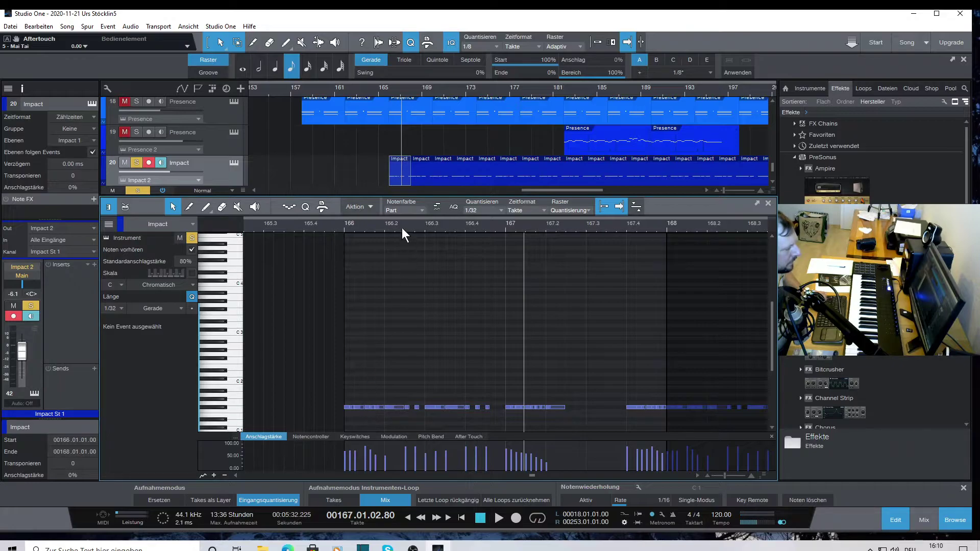
scroll(398, 228, "up", 3)
scroll(398, 228, "down", 1)
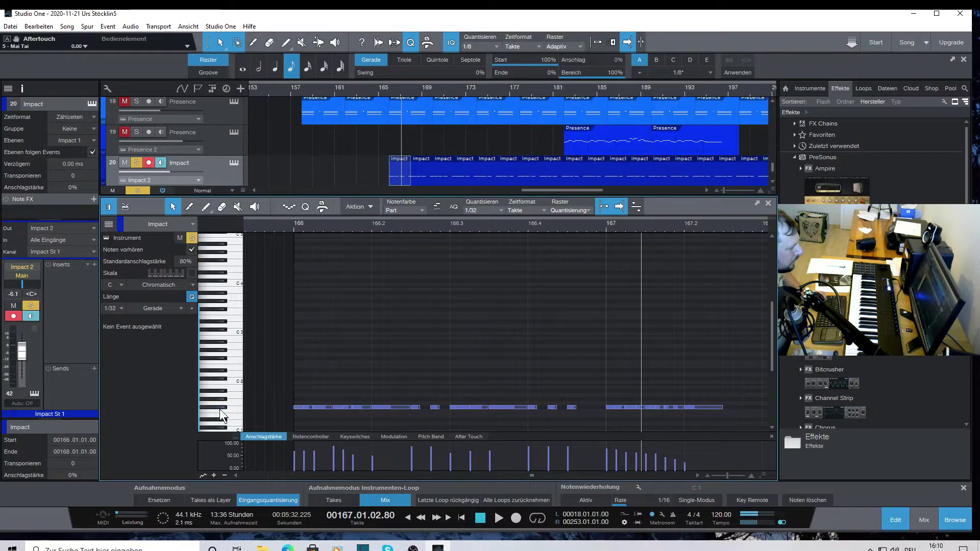
scroll(327, 351, "up", 2)
scroll(323, 224, "up", 3)
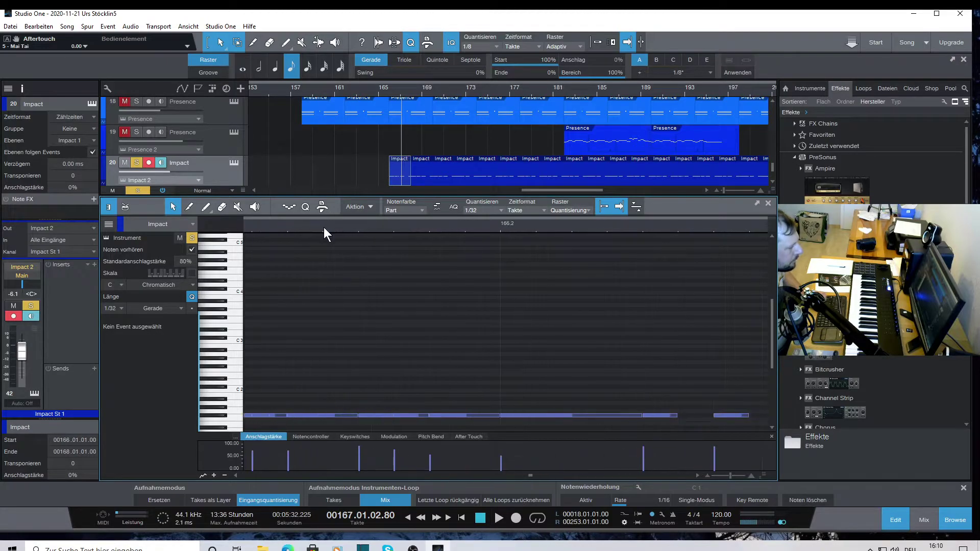
left_click_drag(527, 474, 538, 476)
scroll(451, 222, "down", 4)
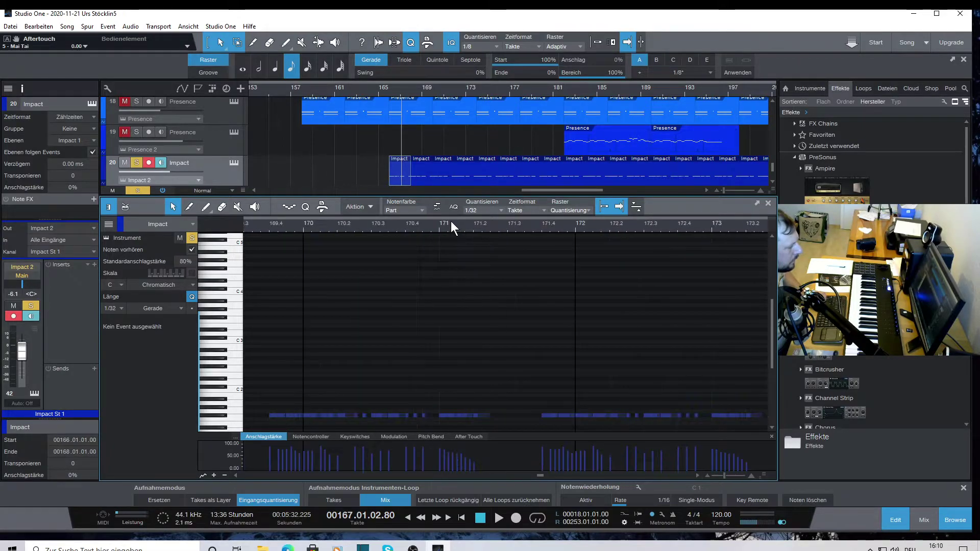
Switch the note editor to drum view and examine the Hat Cl 1 hits in bars 166 to 167 of the Impact event
left_click(125, 206)
scroll(390, 224, "up", 4)
left_click_drag(565, 476, 562, 472)
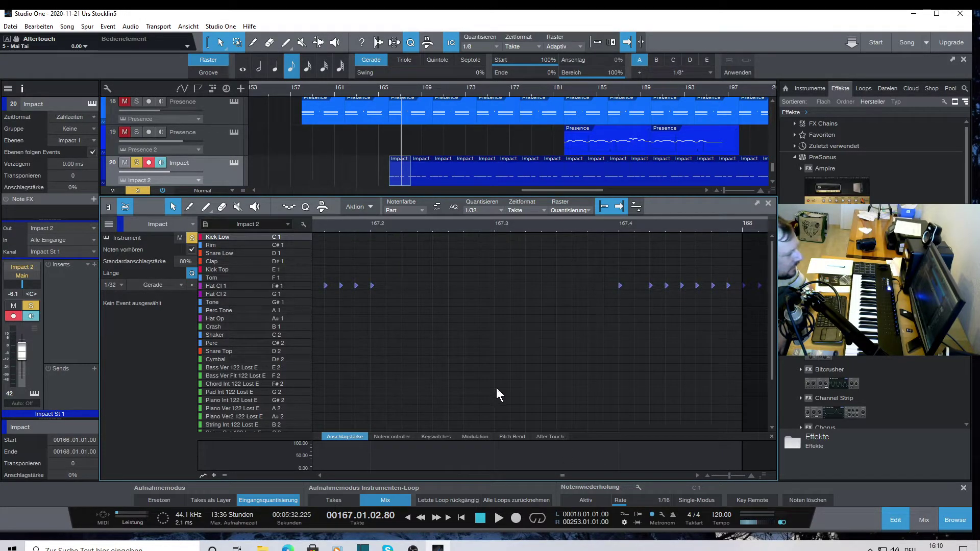
left_click_drag(563, 476, 561, 475)
scroll(547, 228, "down", 5)
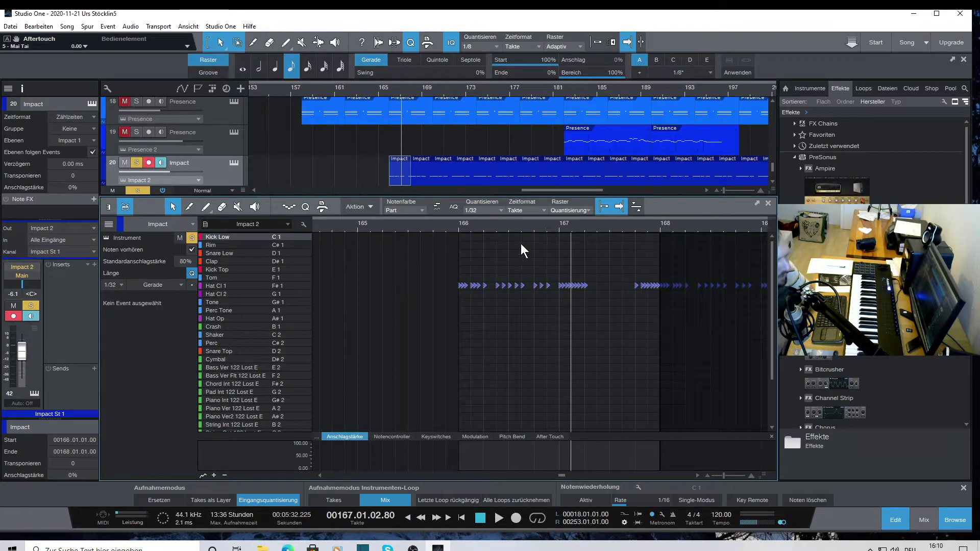
Examine the Hat Cl 1 hits of the Impact event up close in drum view and return the editor to piano view
scroll(515, 226, "up", 2)
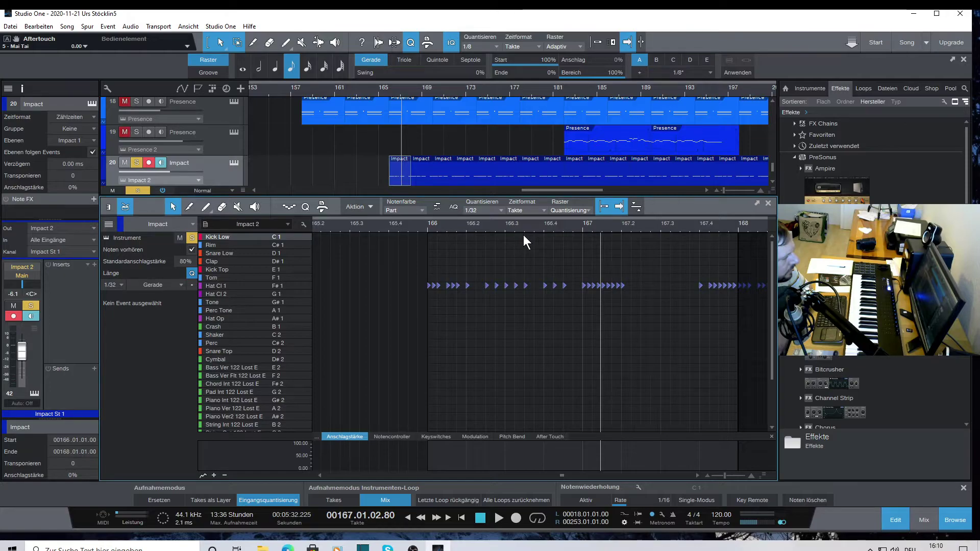
scroll(528, 226, "up", 3)
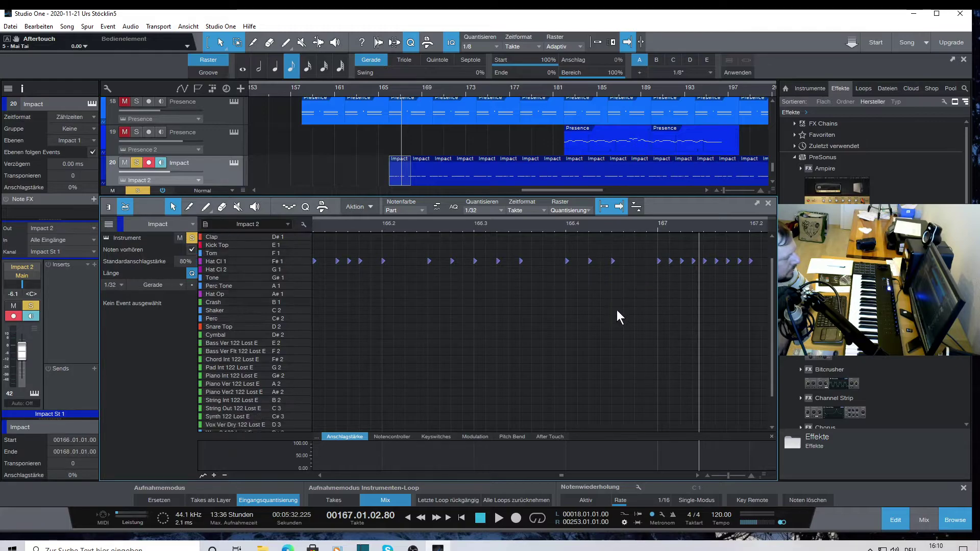
scroll(617, 317, "down", 3)
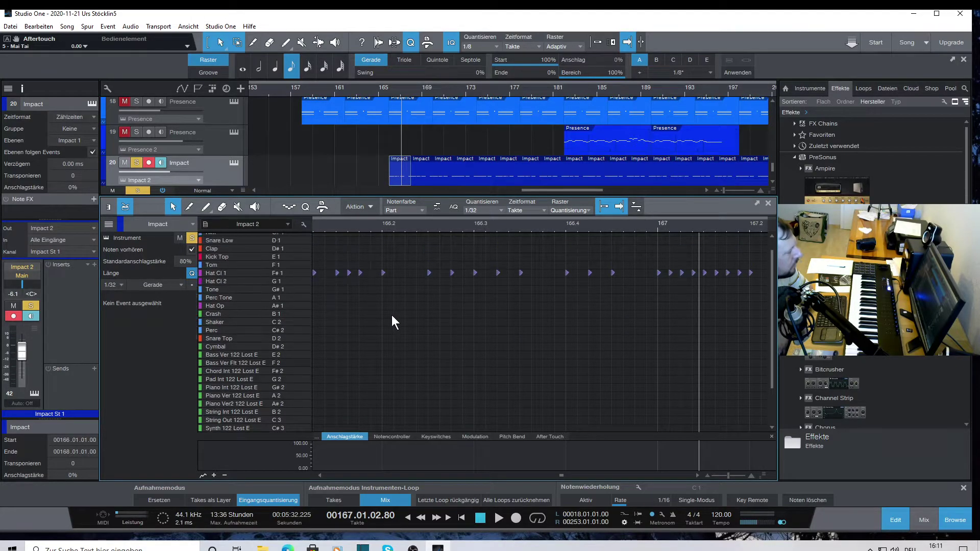
scroll(392, 315, "up", 3)
left_click(106, 205)
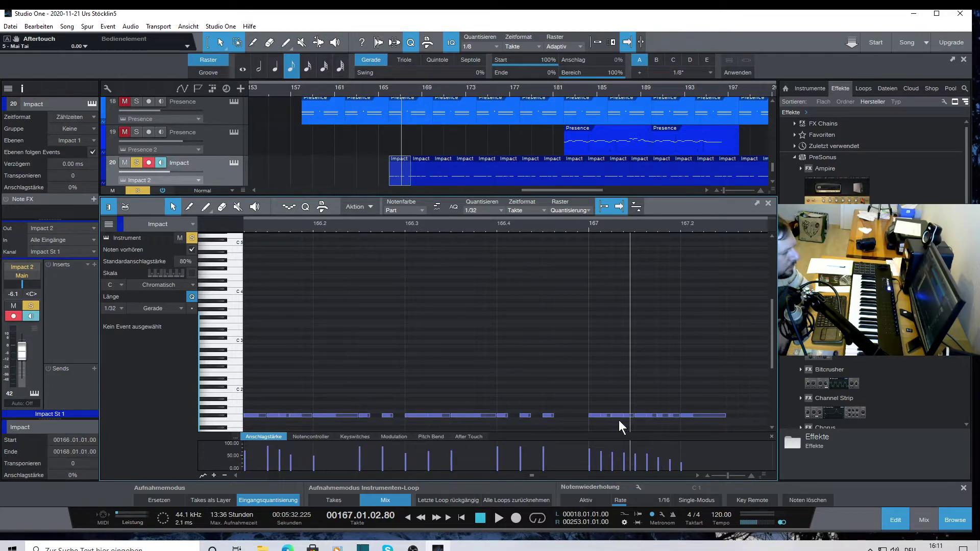
Play the Impact event's notes from the start of bar 166, stop playback and close the note editor
left_click(257, 227)
key("space")
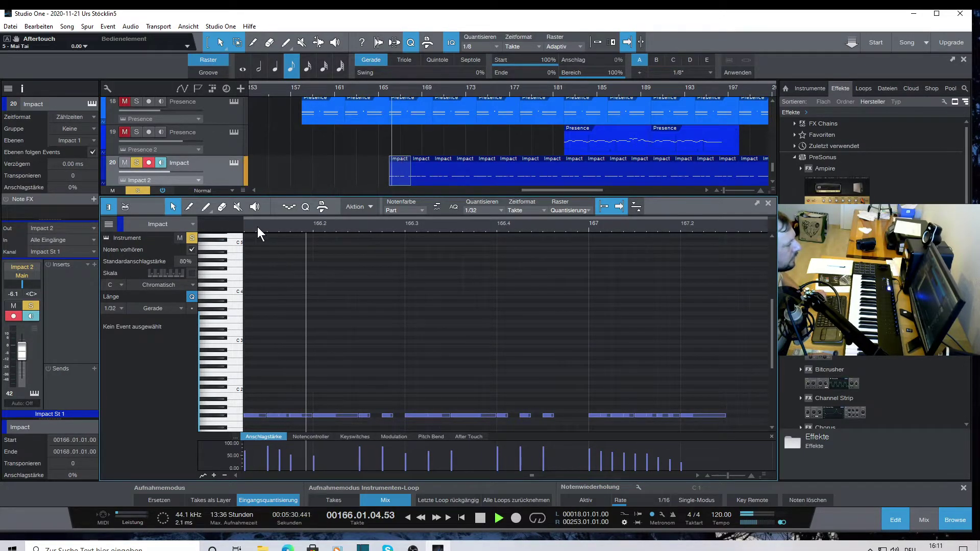
key("space")
left_click(768, 203)
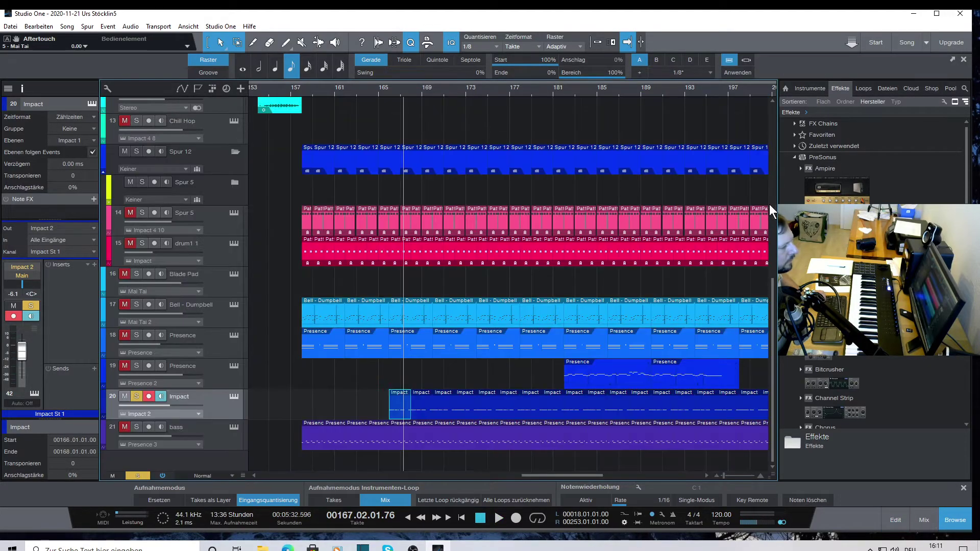
Switch the solo from the Impact track 20 to the Spur 5 track 14 during playback and open its Impact XT instrument
left_click(136, 396)
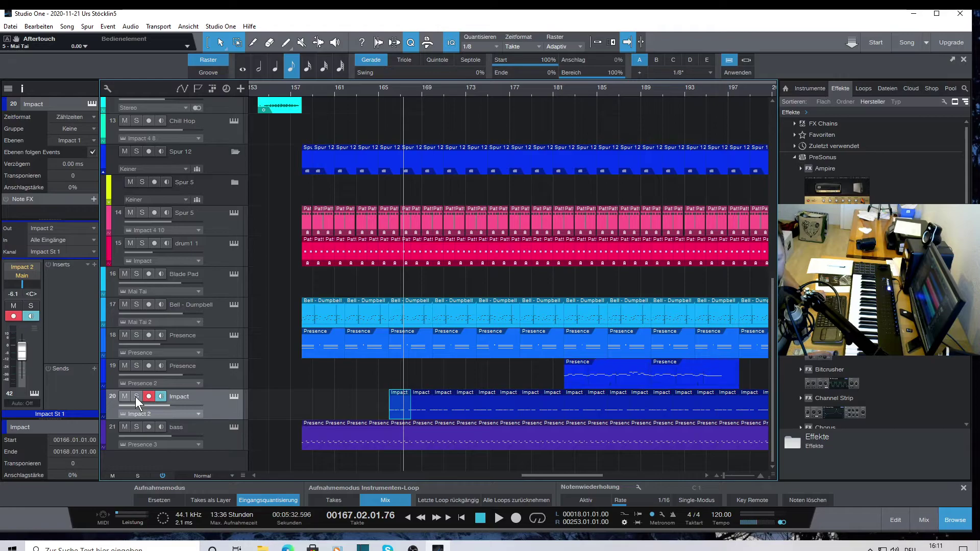
key("space")
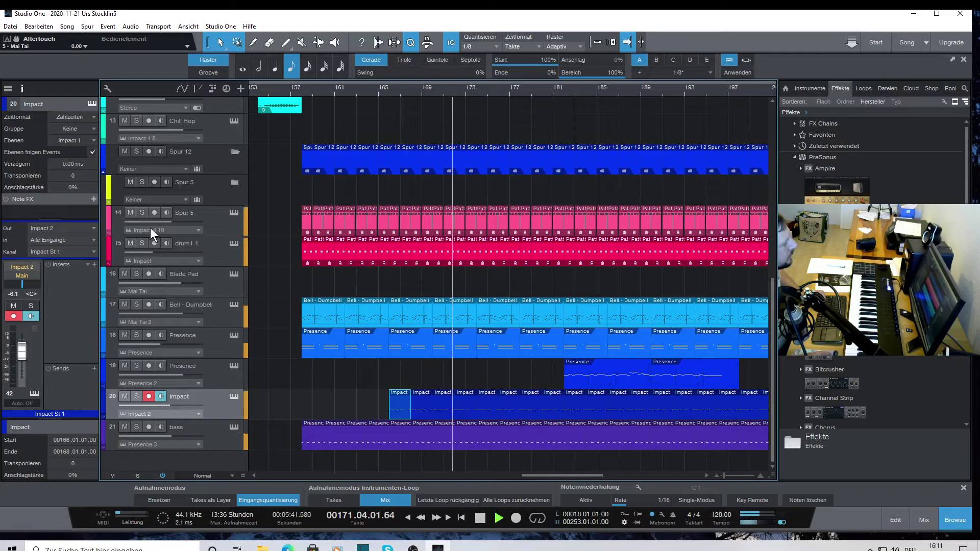
left_click(141, 212)
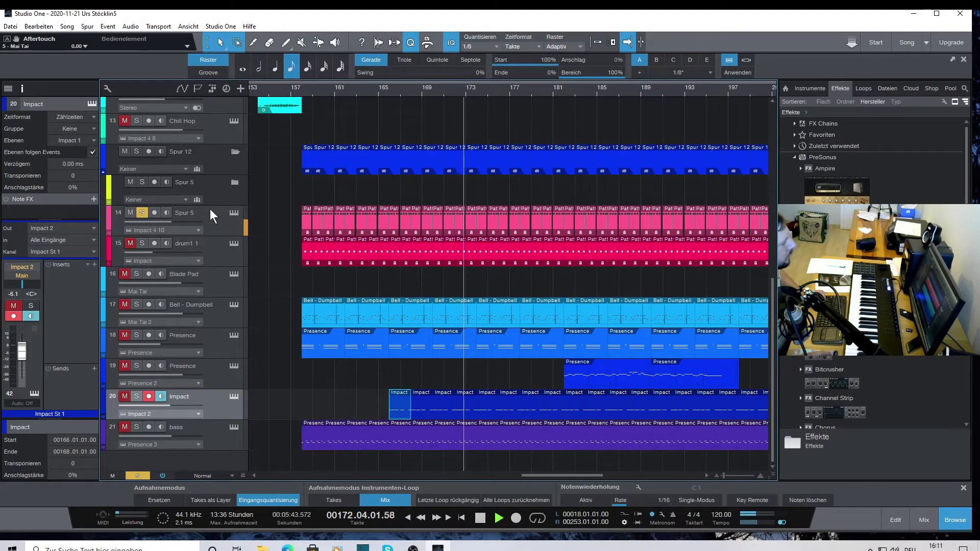
left_click(230, 213)
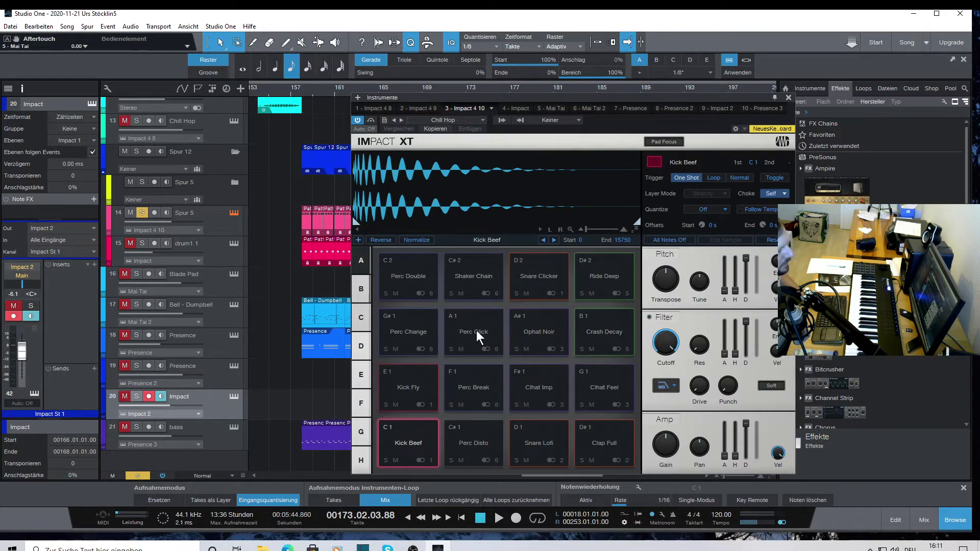
Audition the Kick Beef pad on C 1 repeatedly in Impact XT and close the instrument
left_click(397, 434)
left_click(398, 434)
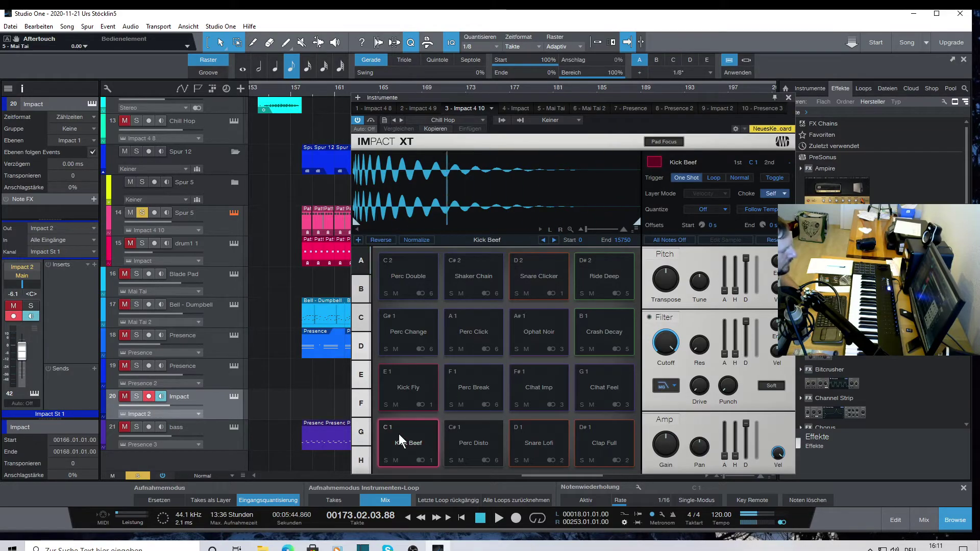
left_click(399, 433)
left_click(399, 433)
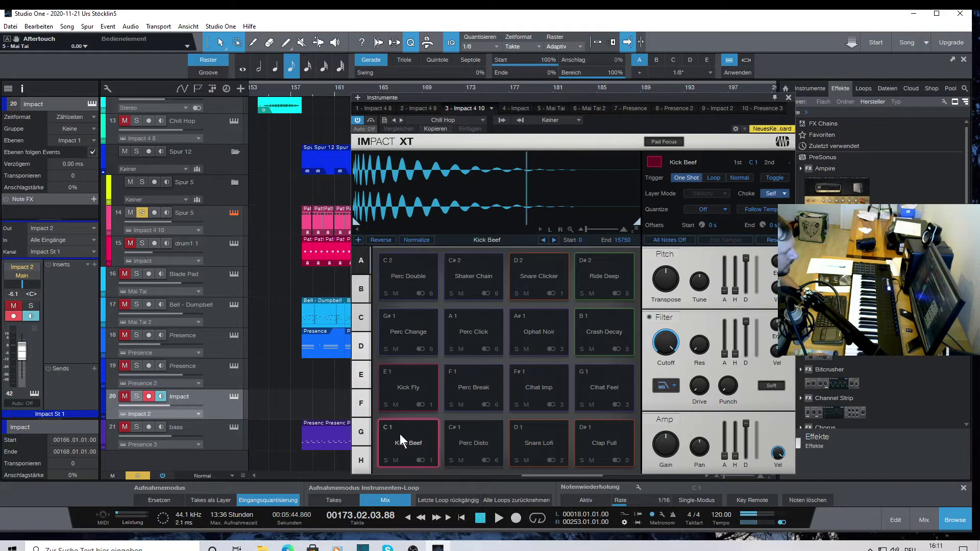
left_click(405, 440)
left_click(404, 439)
left_click(404, 439)
left_click(404, 440)
left_click(404, 440)
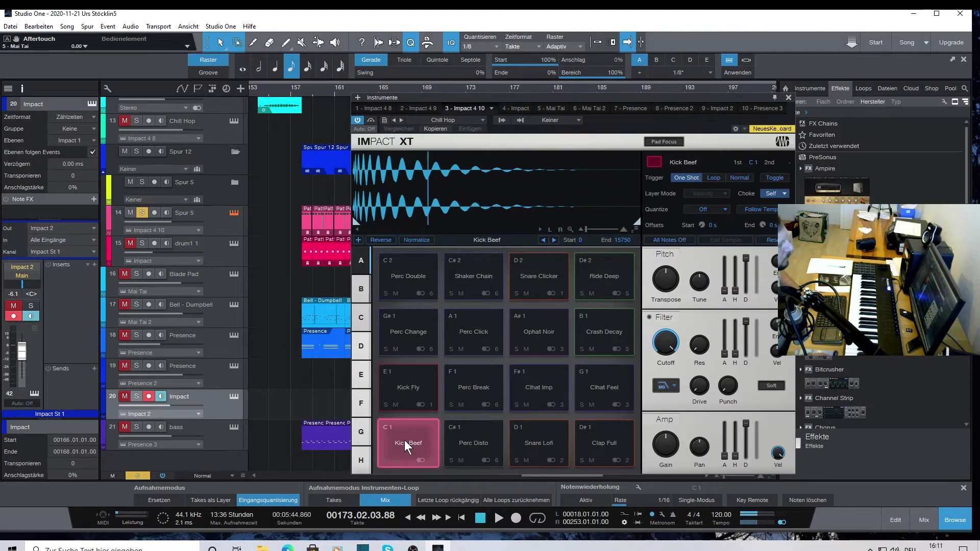
left_click(405, 439)
left_click(788, 97)
Resume playback, open the Spur 5 pattern at bar 175 to examine its Kick Beef steps, and close the pattern editor
key("space")
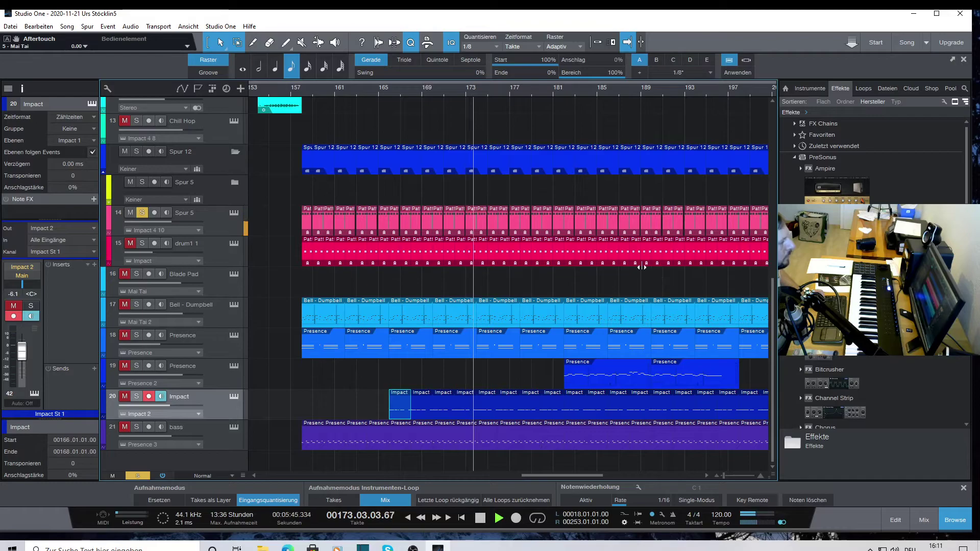
left_click(483, 223)
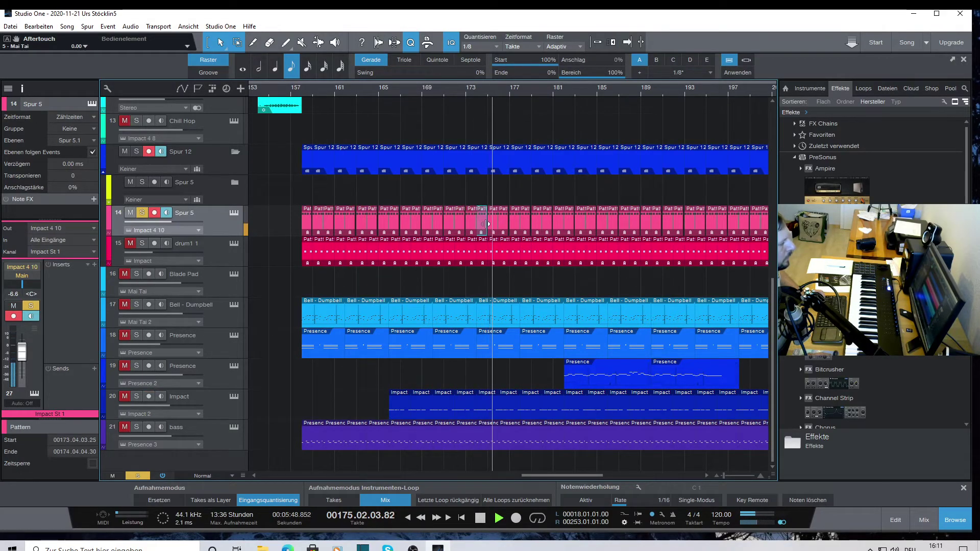
double_click(494, 221)
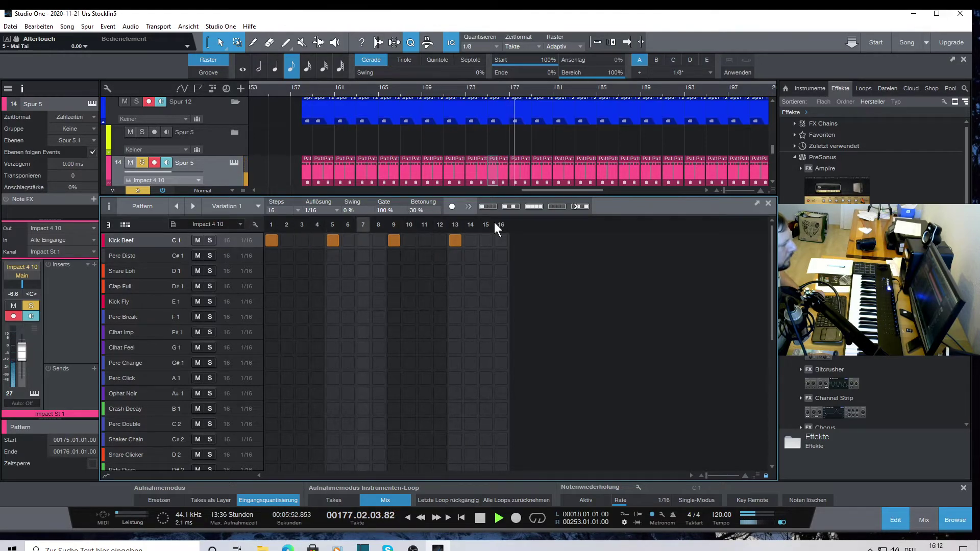
left_click(768, 203)
Remove the solo from the Spur 5 track 14, view the Harmonica sound in track 19's Presence instrument and close it
left_click(141, 213)
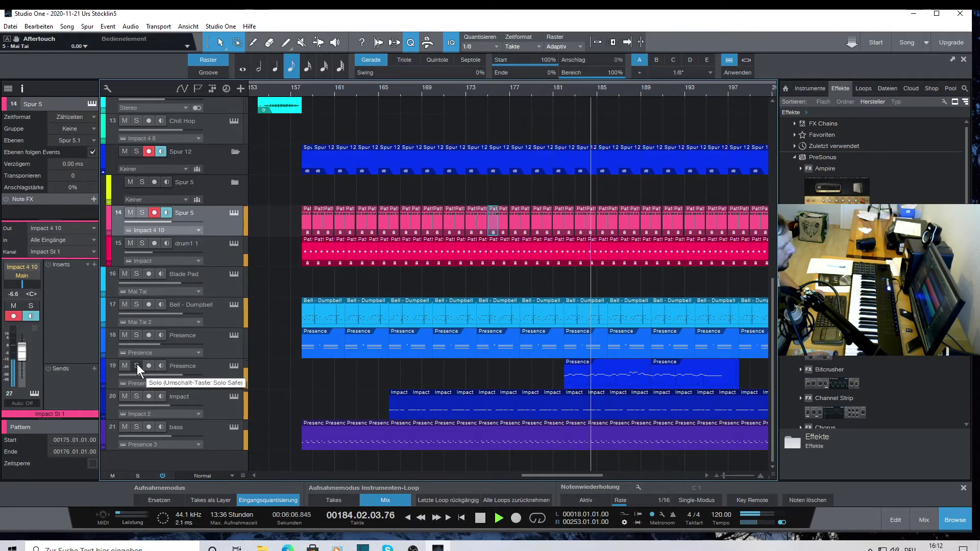
left_click(232, 366)
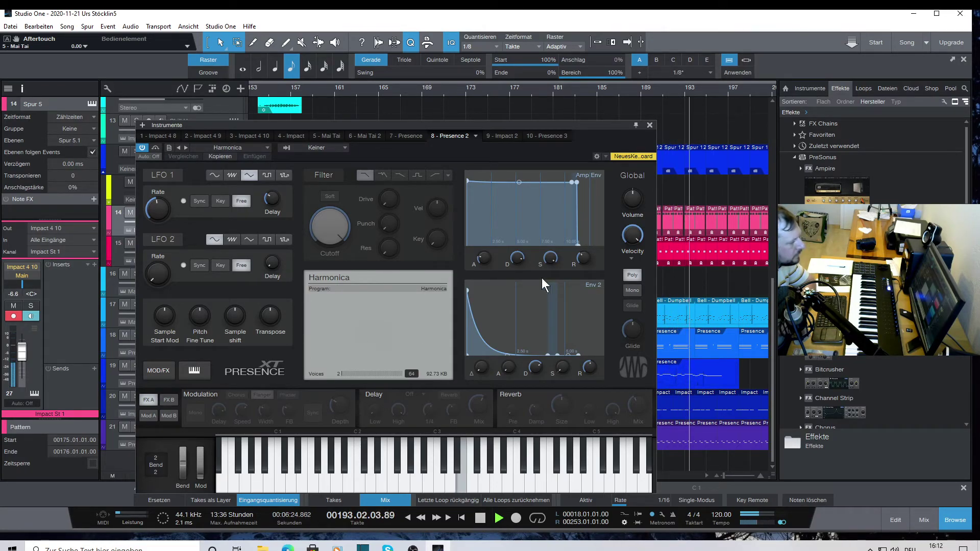
left_click(651, 126)
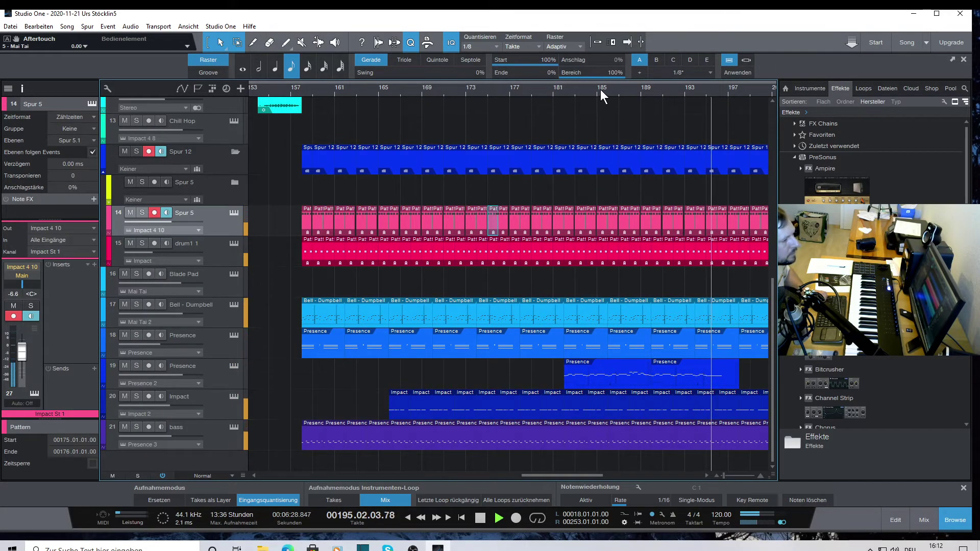
Stop playback, solo the gesang track 9 and play it from bar 172
scroll(600, 90, "down", 2)
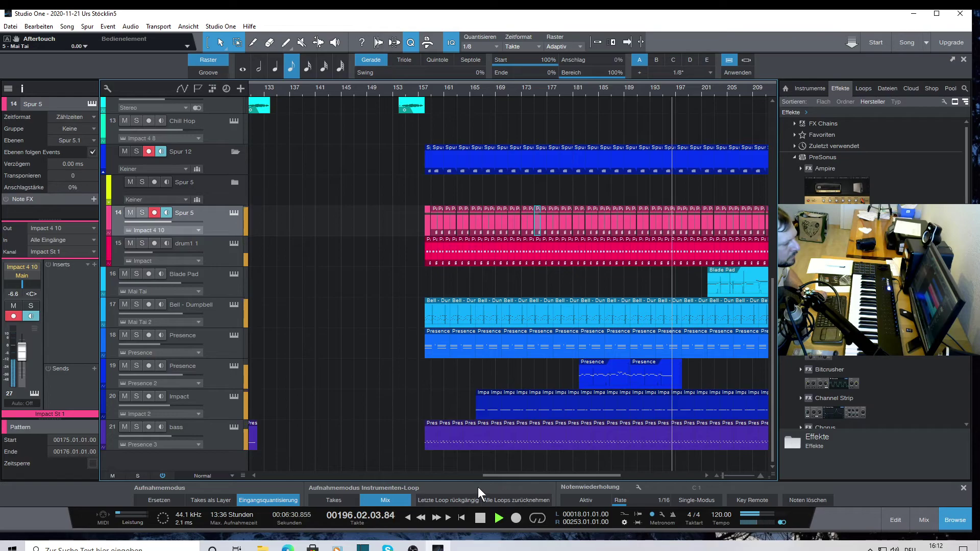
left_click_drag(510, 473, 580, 479)
key("space")
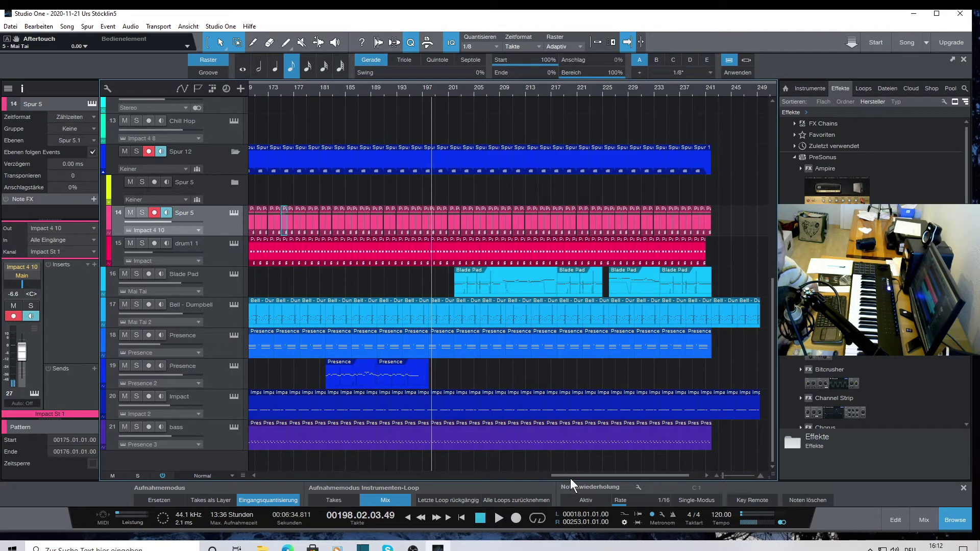
scroll(455, 195, "up", 3)
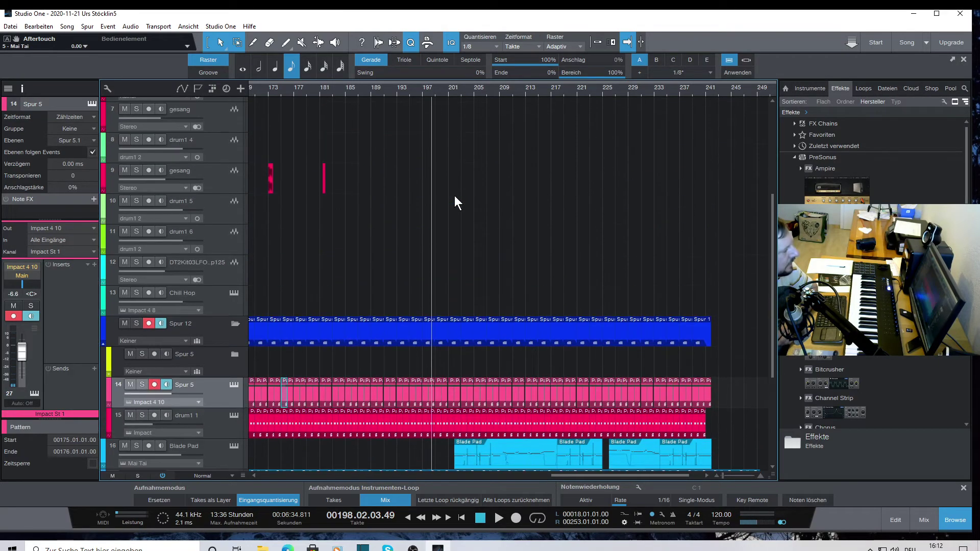
left_click(264, 91)
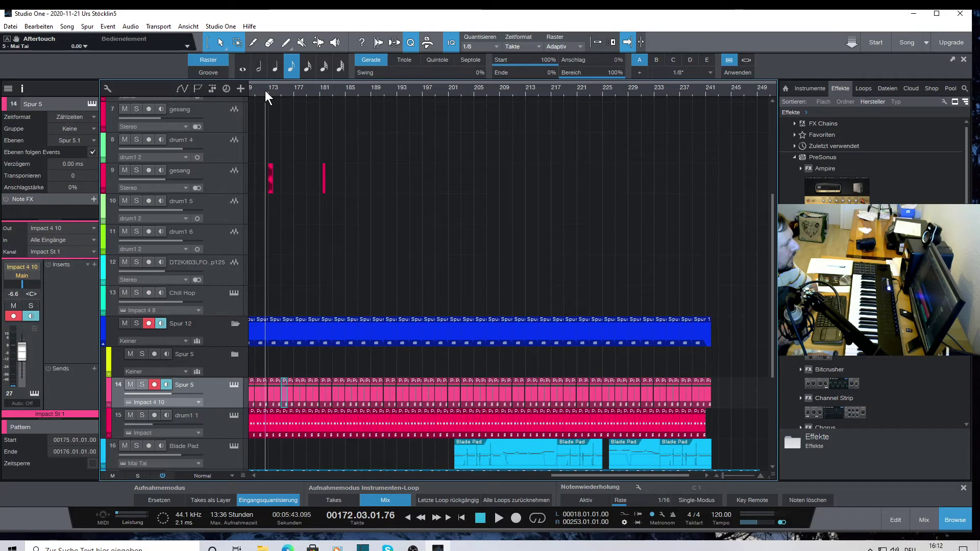
left_click(136, 170)
key("space")
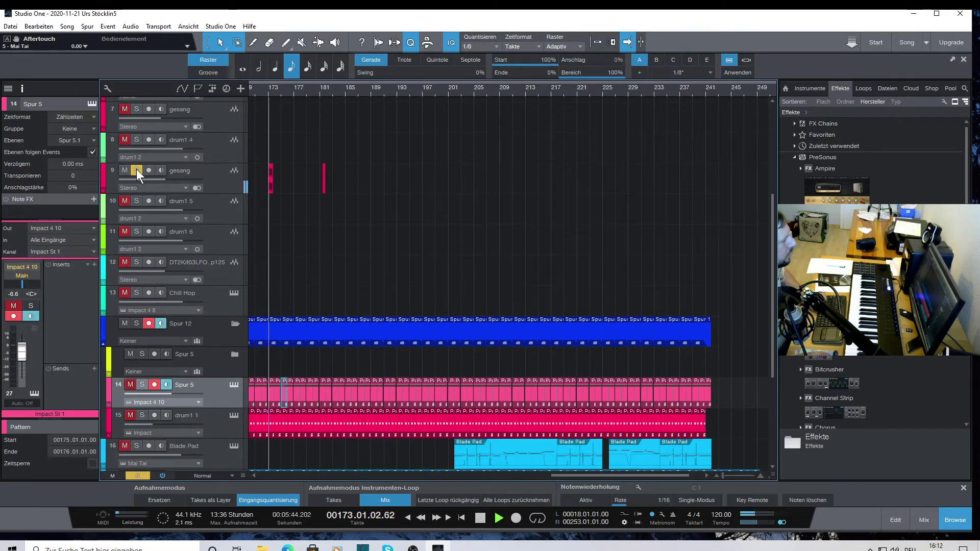
Inspect the Analog Delay and Mixverb inserts of the gesang track 9, including the list of Mixverb presets
left_click(219, 175)
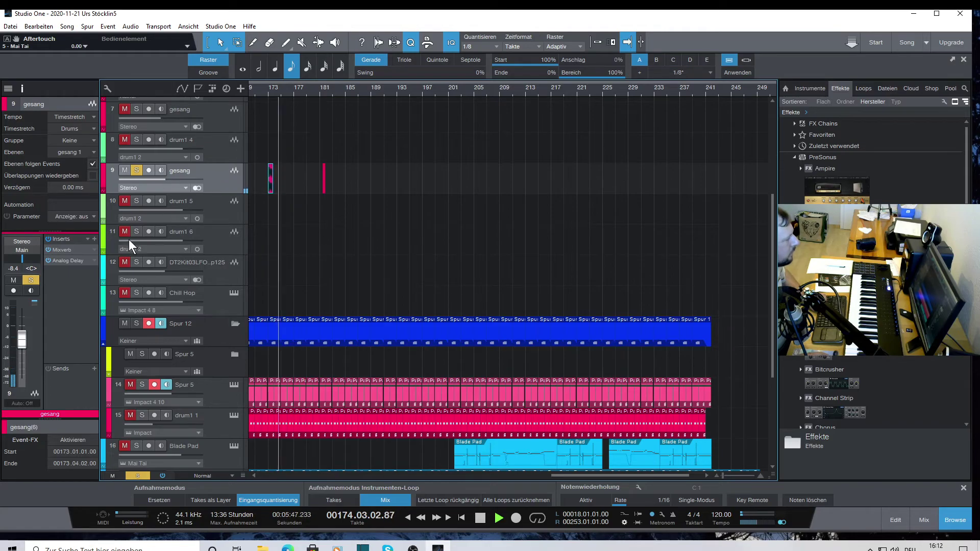
left_click(71, 260)
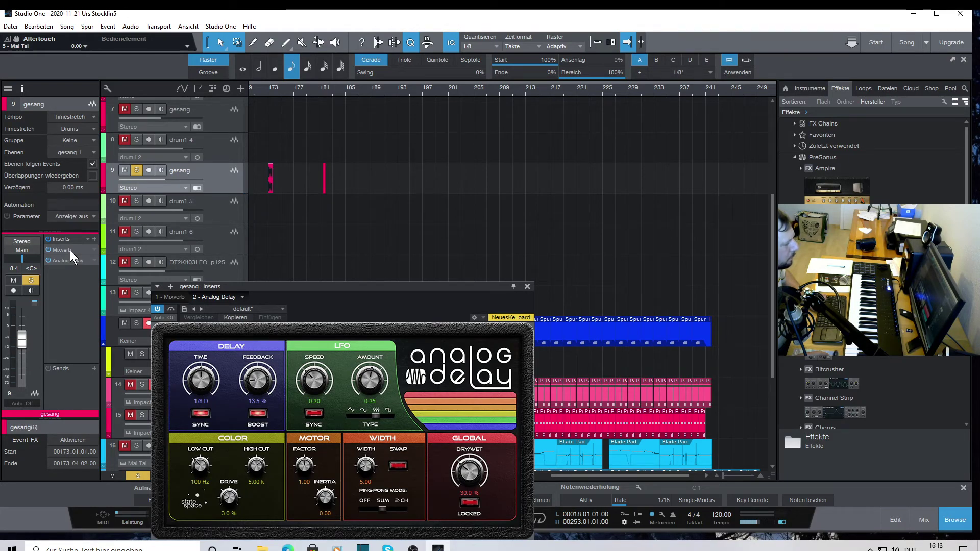
left_click(69, 250)
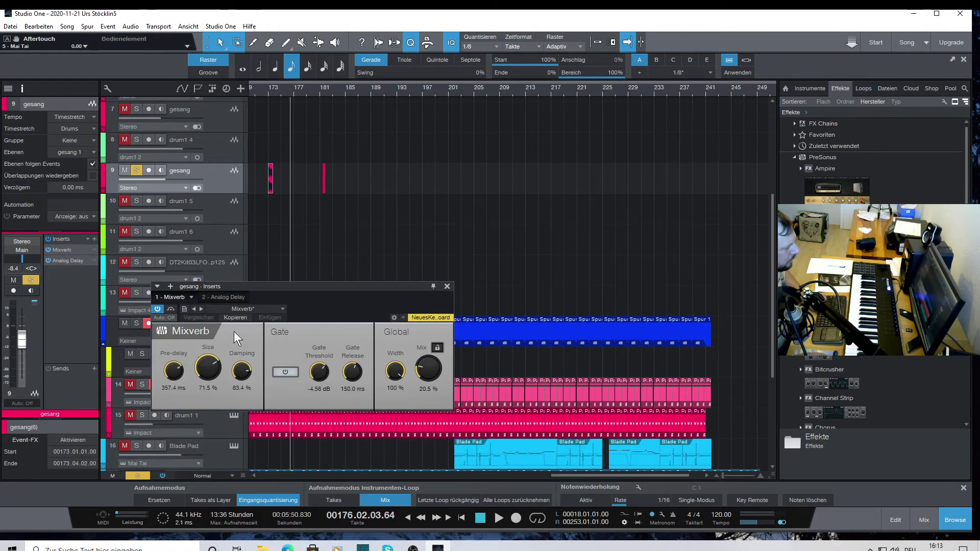
left_click(282, 309)
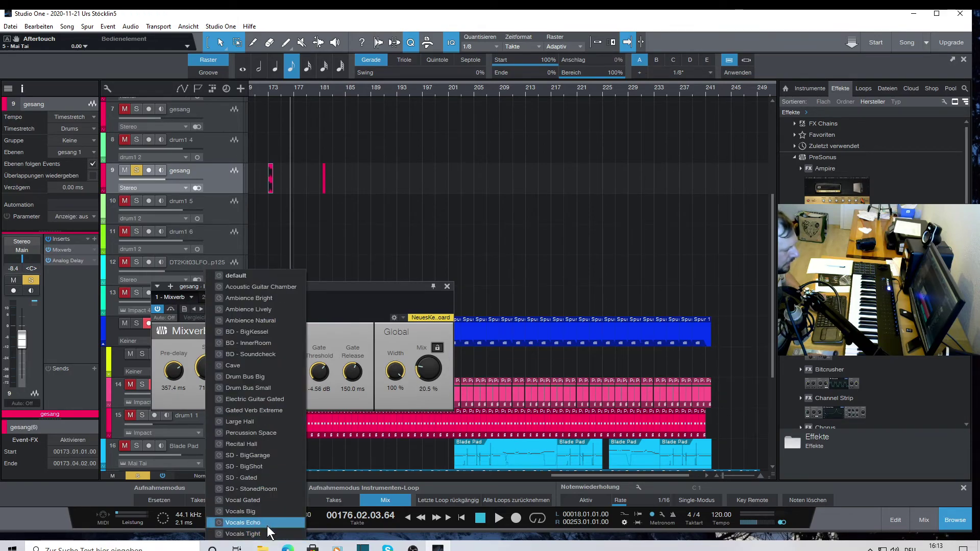
left_click(431, 400)
Play the two gesang events from just before bars 173 and 181, close Mixverb and stop playback
key("space")
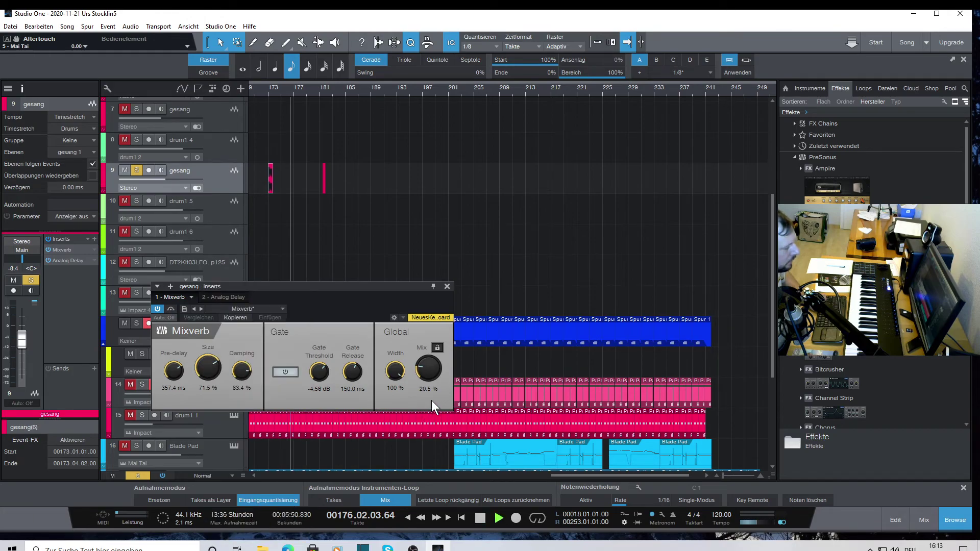
left_click(262, 95)
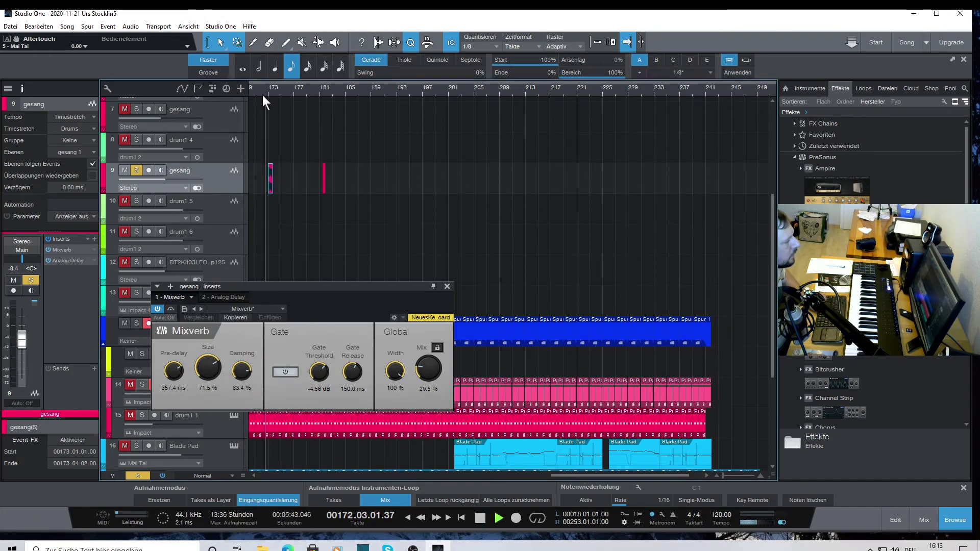
left_click(319, 92)
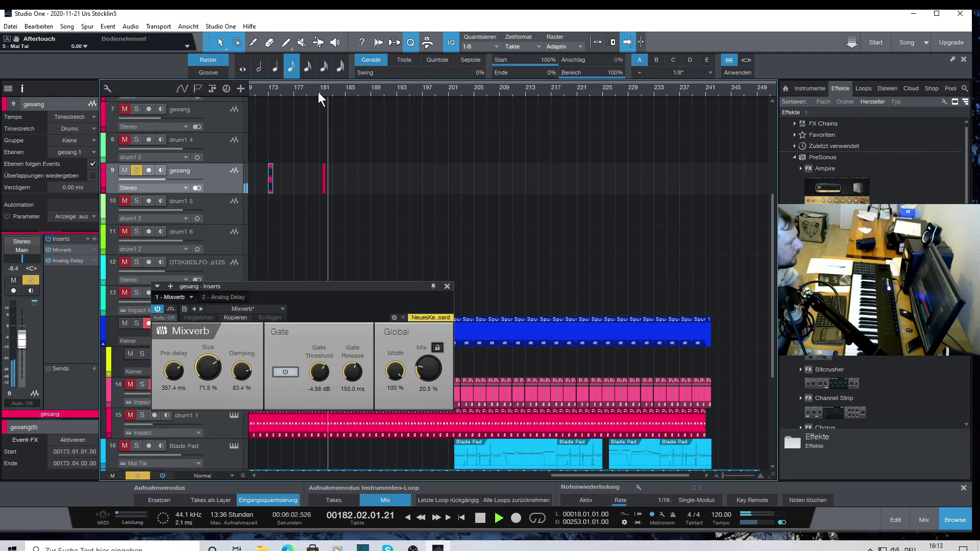
left_click(447, 287)
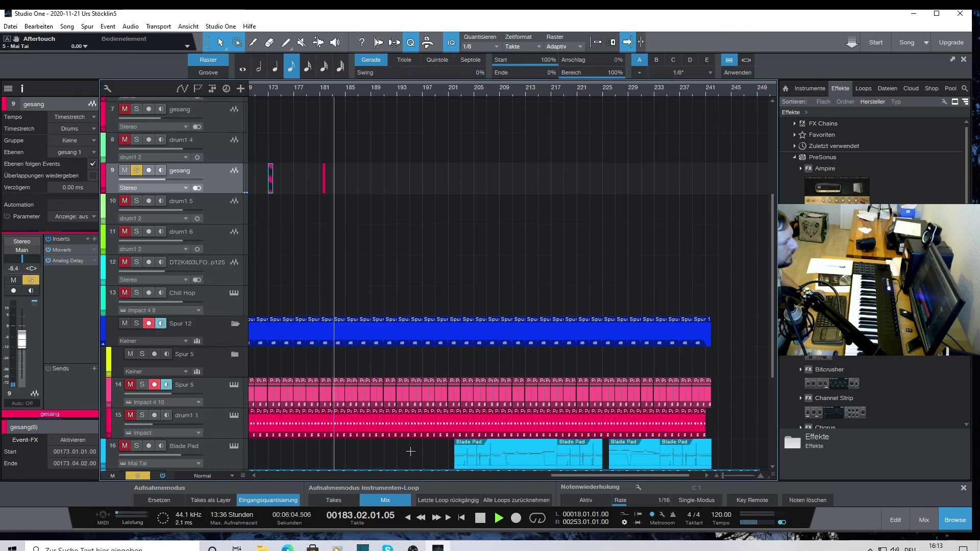
left_click(480, 518)
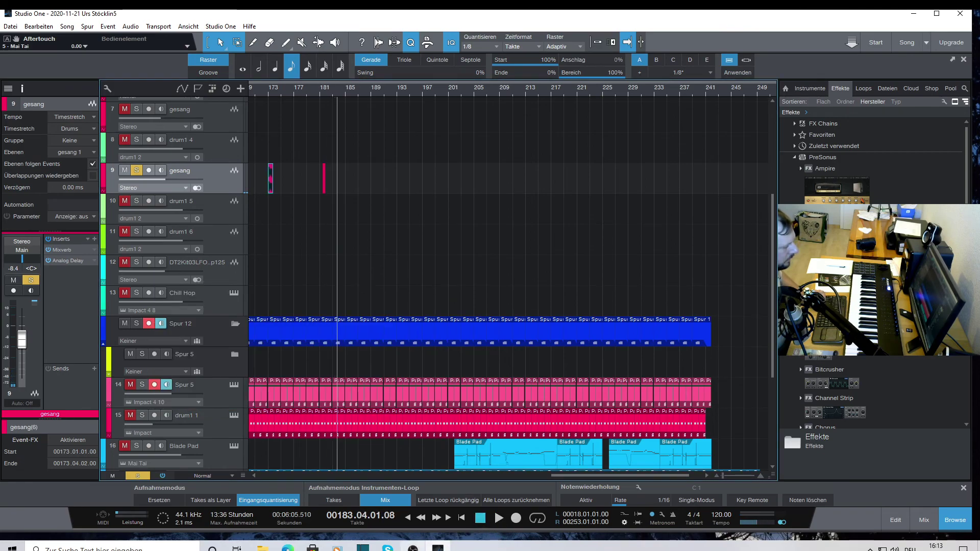
Switch to the OBS window
mouse_move(442, 548)
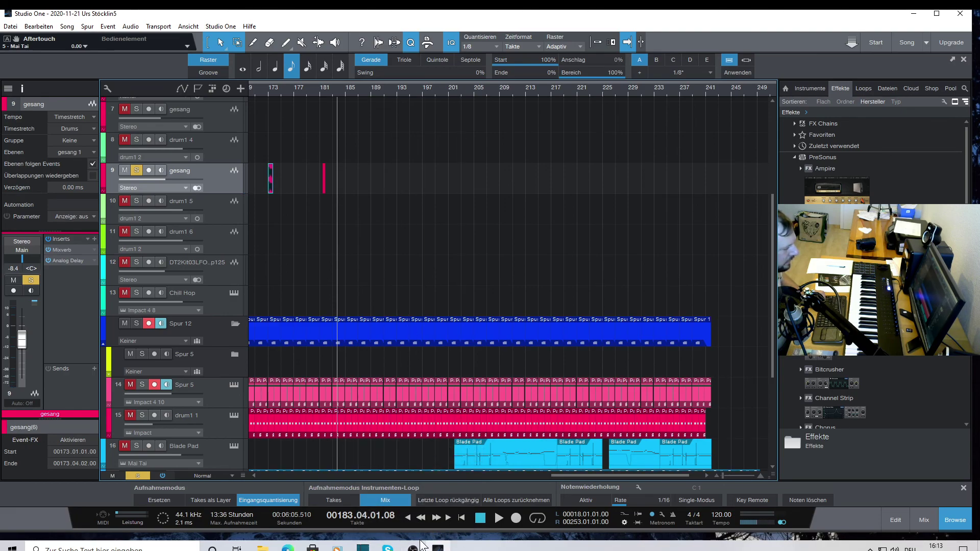
left_click(412, 548)
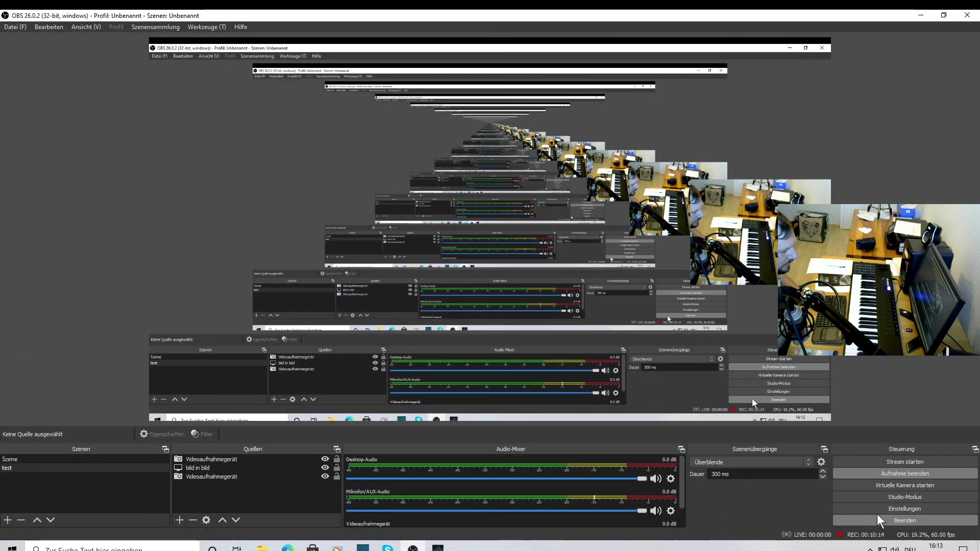